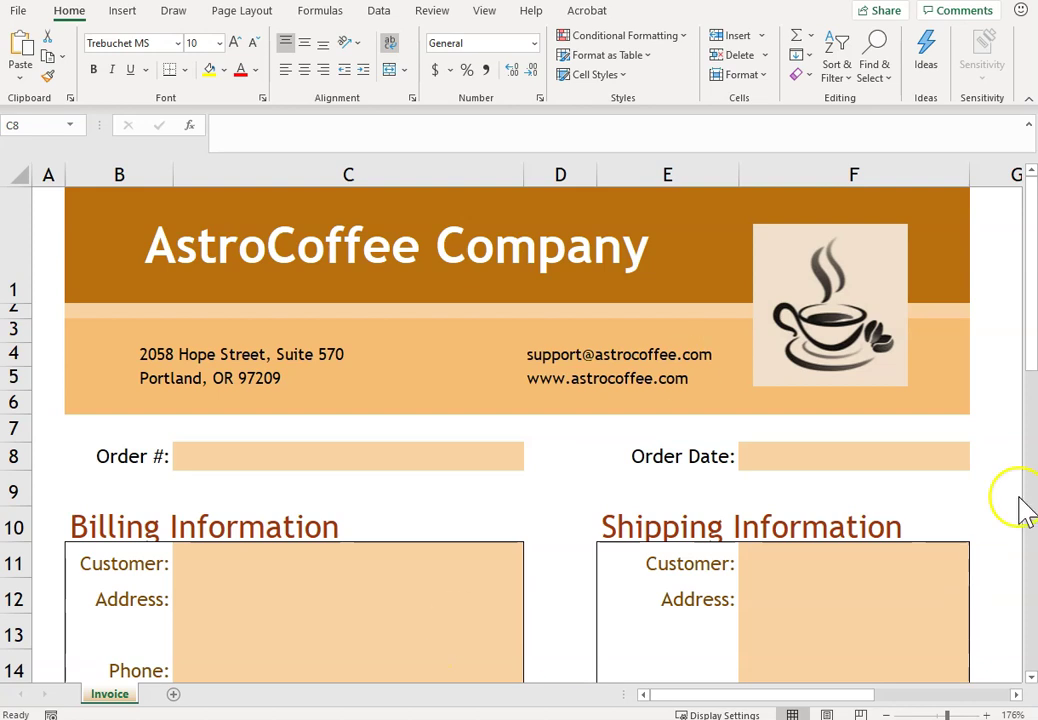
- Enter order number 45676 in cell C8
{"action": "left_click", "coordinate": [413, 460]}
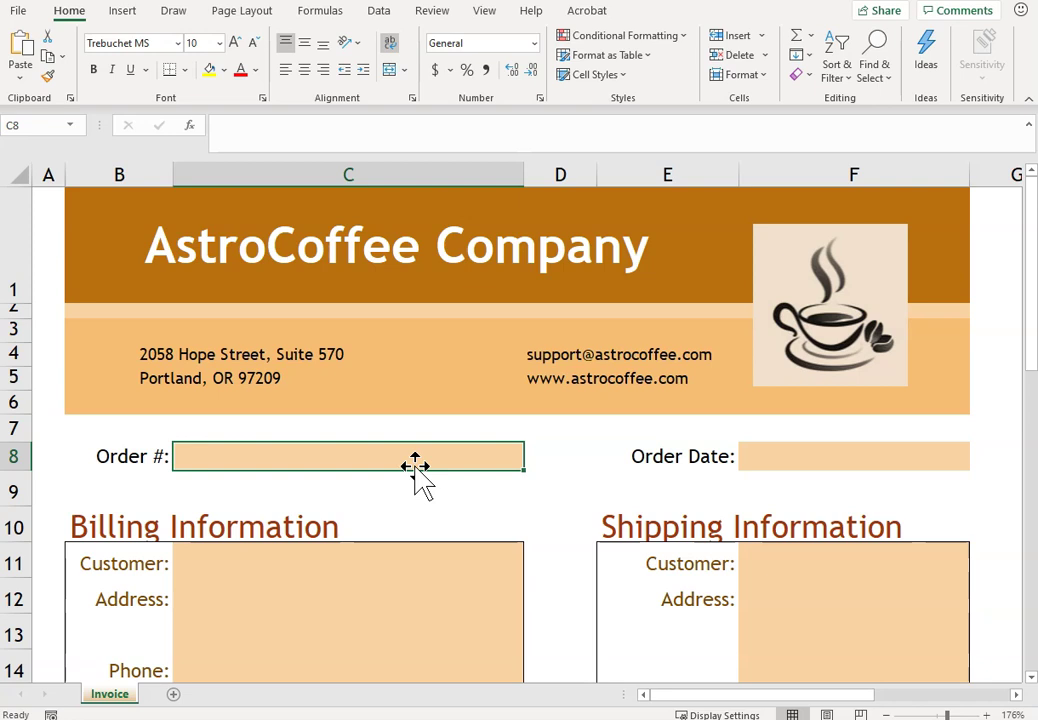
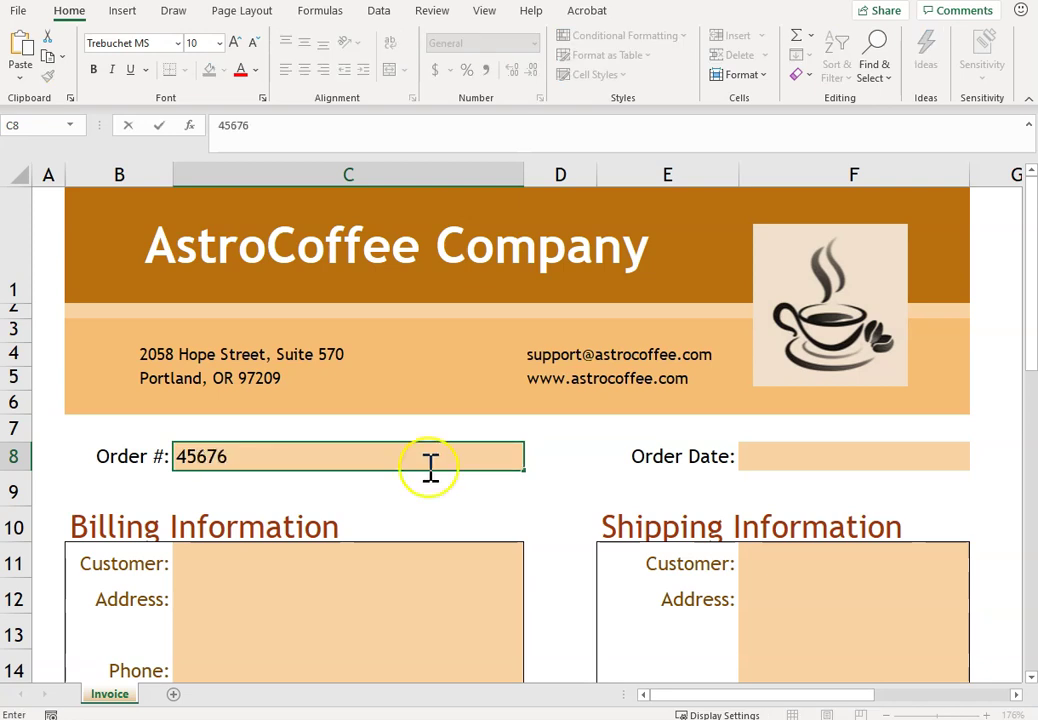
{"action": "left_click", "coordinate": [792, 455]}
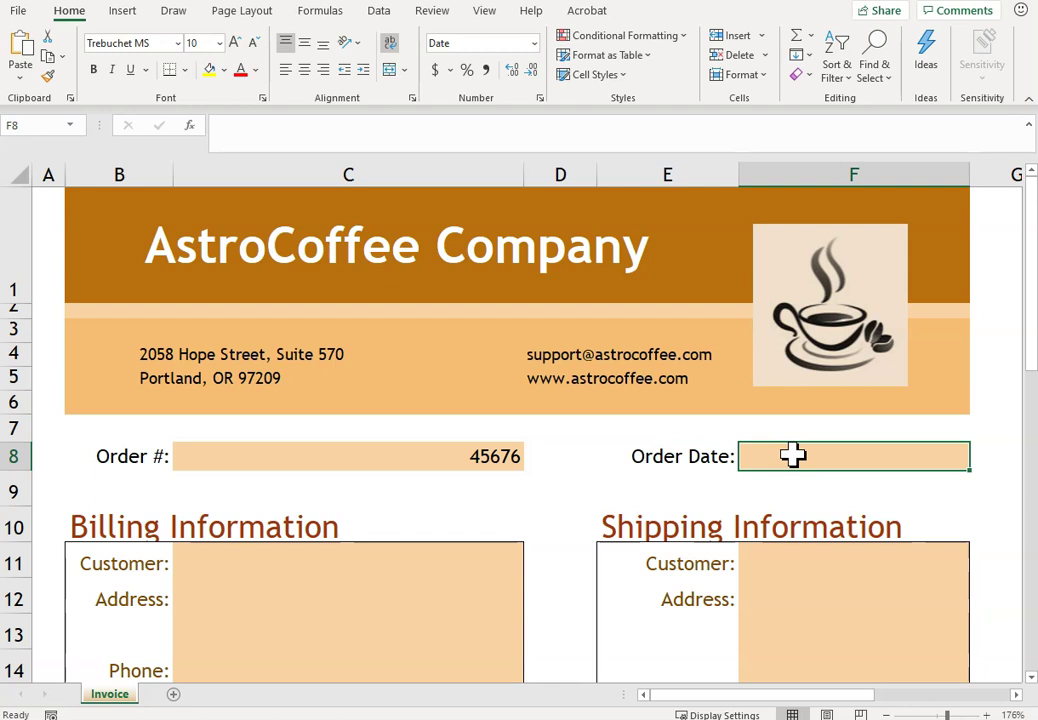
- Set the Order Date in F8 to =TODAY(), replacing an initial =NOW() entry
{"action": "type", "text": "=now()"}
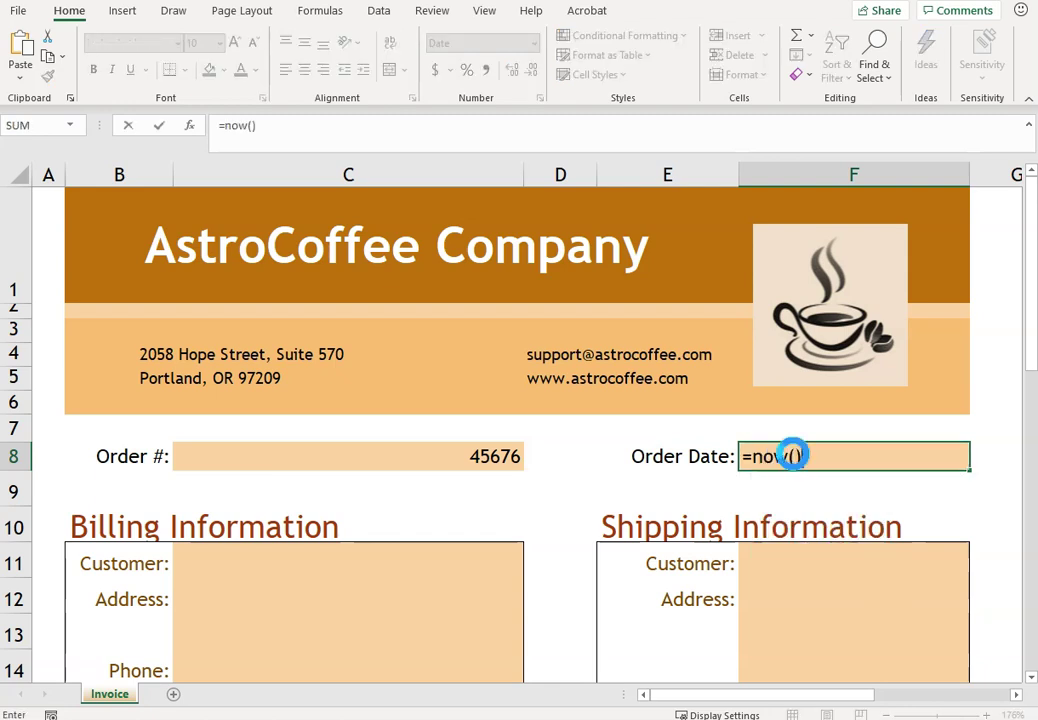
{"action": "key", "text": "Return"}
{"action": "left_click", "coordinate": [792, 455]}
{"action": "type", "text": "="}
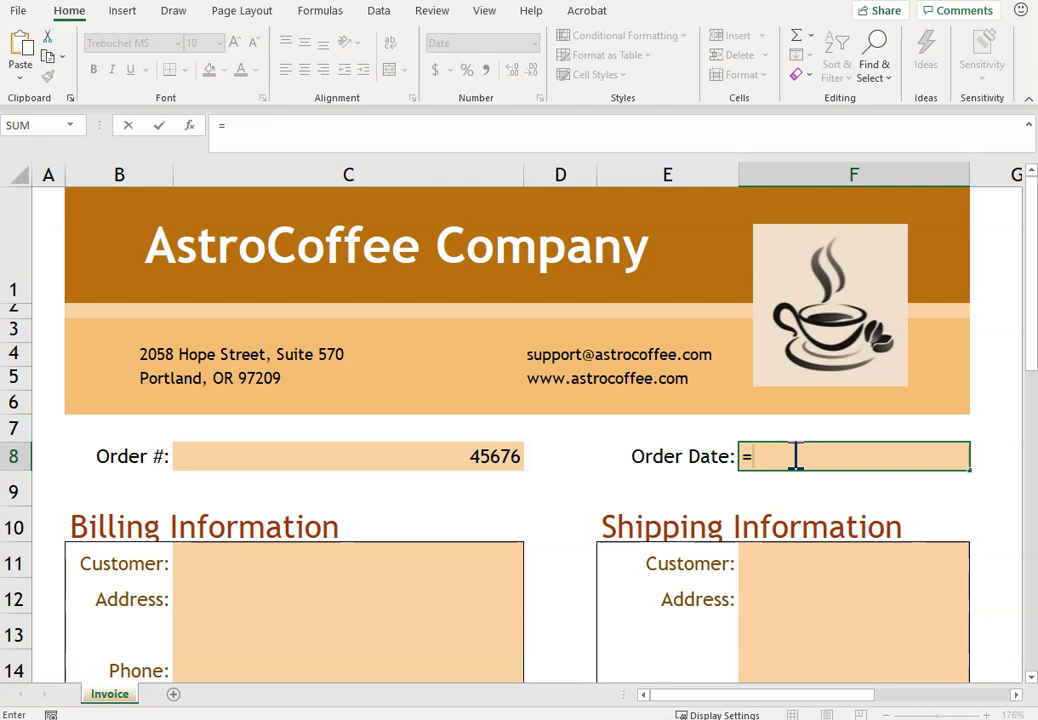
{"action": "type", "text": "today()"}
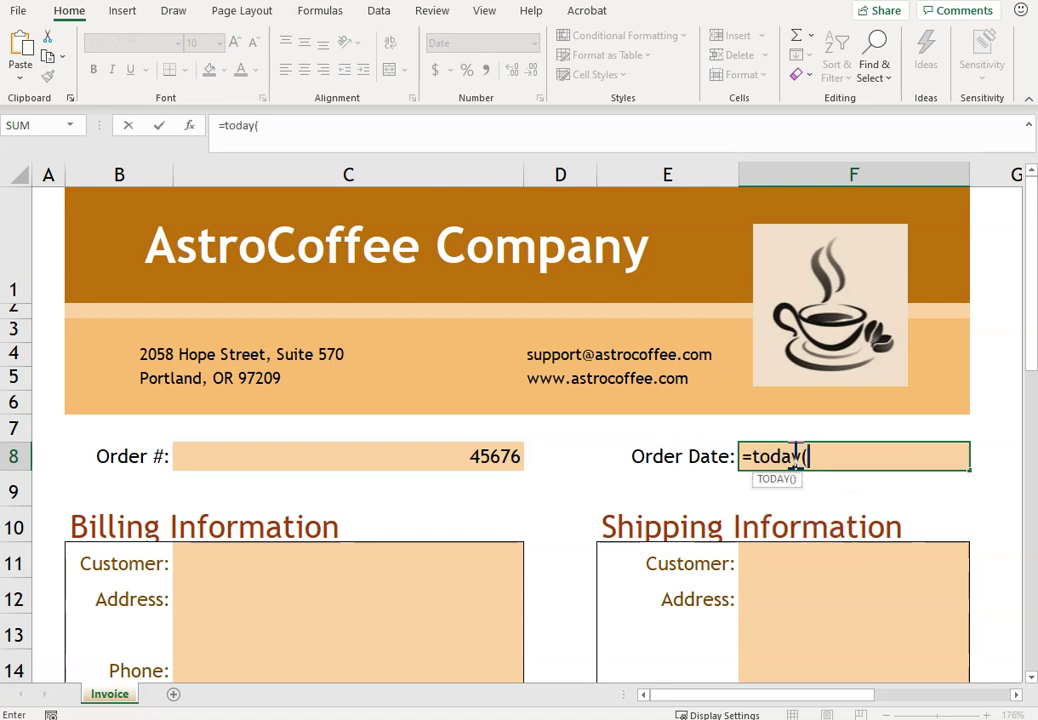
{"action": "key", "text": "Return"}
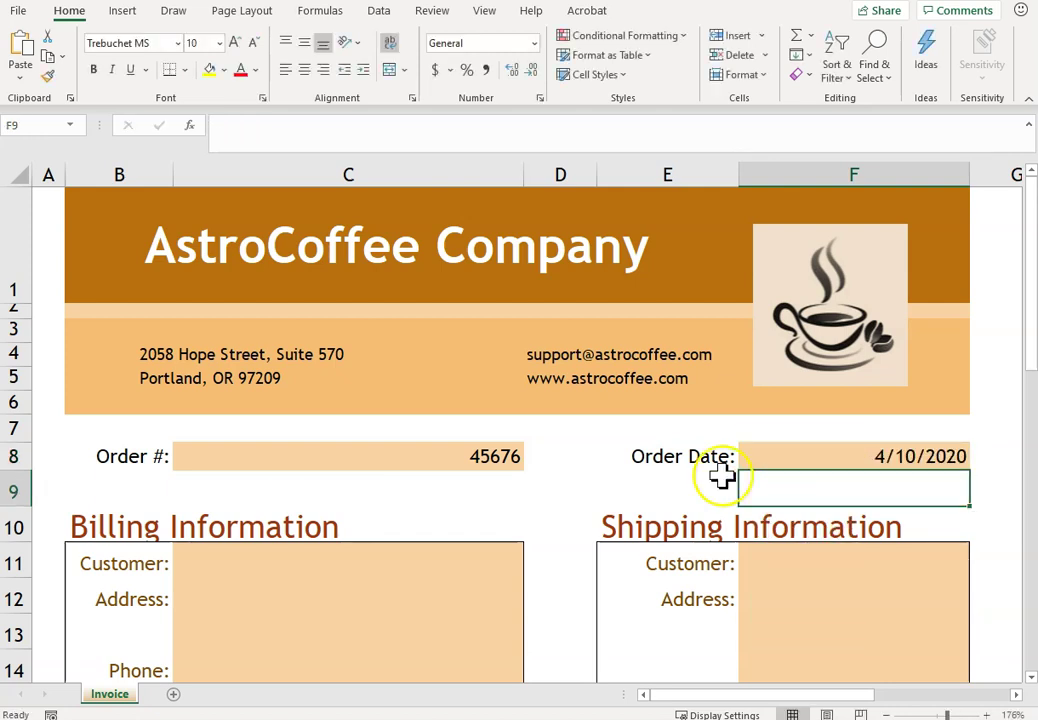
- Enter the customer's full name in the billing Customer cell C11
{"action": "left_click", "coordinate": [426, 562]}
{"action": "key", "text": "Down"}
{"action": "key", "text": "Down"}
{"action": "key", "text": "Down"}
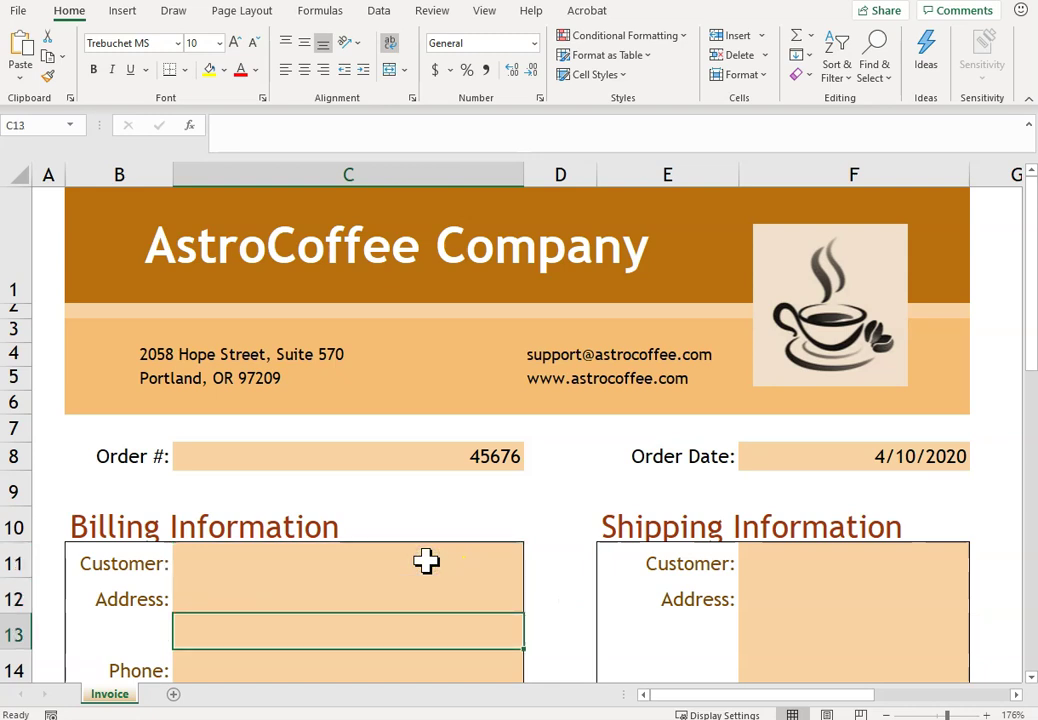
{"action": "key", "text": "Up"}
{"action": "key", "text": "Up"}
{"action": "key", "text": "Up"}
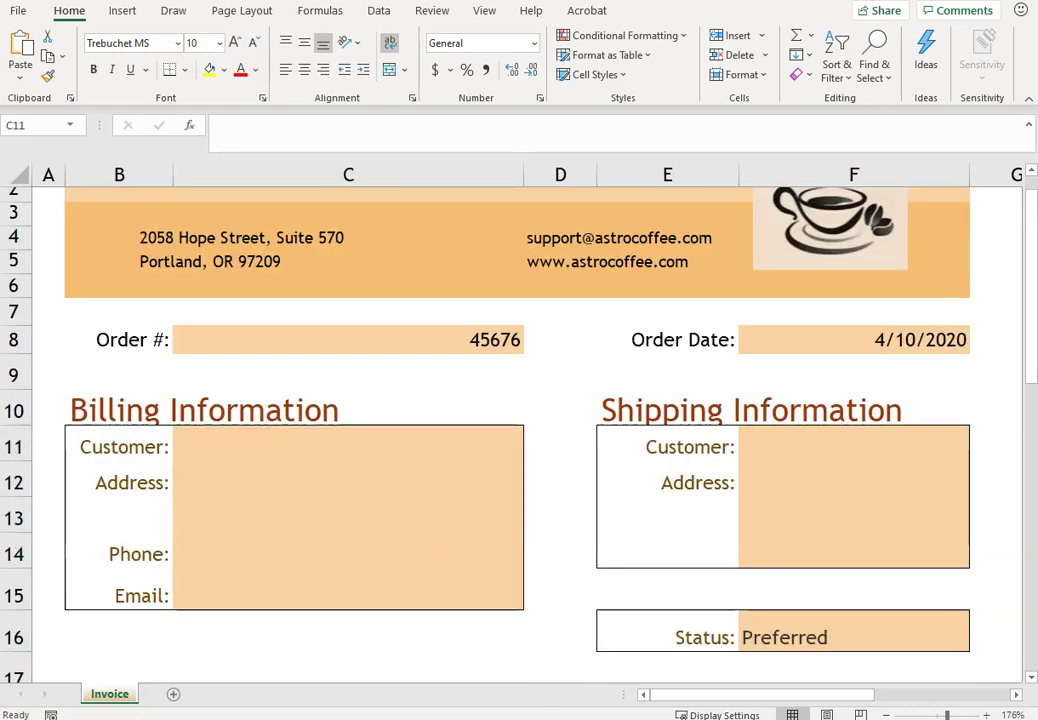
{"action": "left_click", "coordinate": [236, 442]}
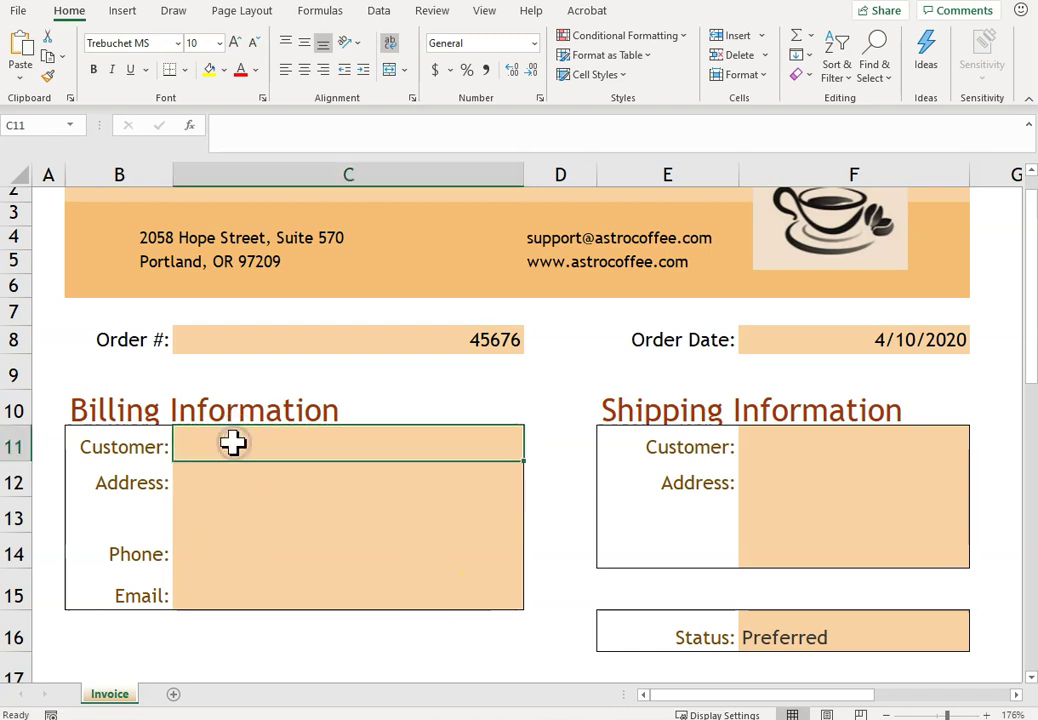
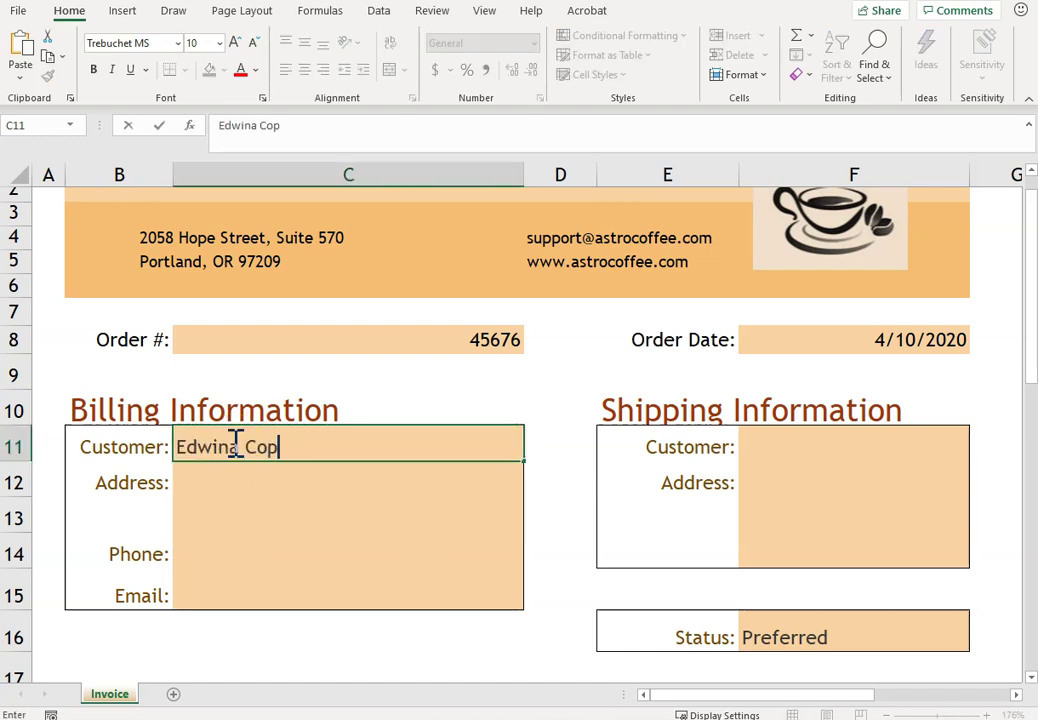
{"action": "key", "text": "Return"}
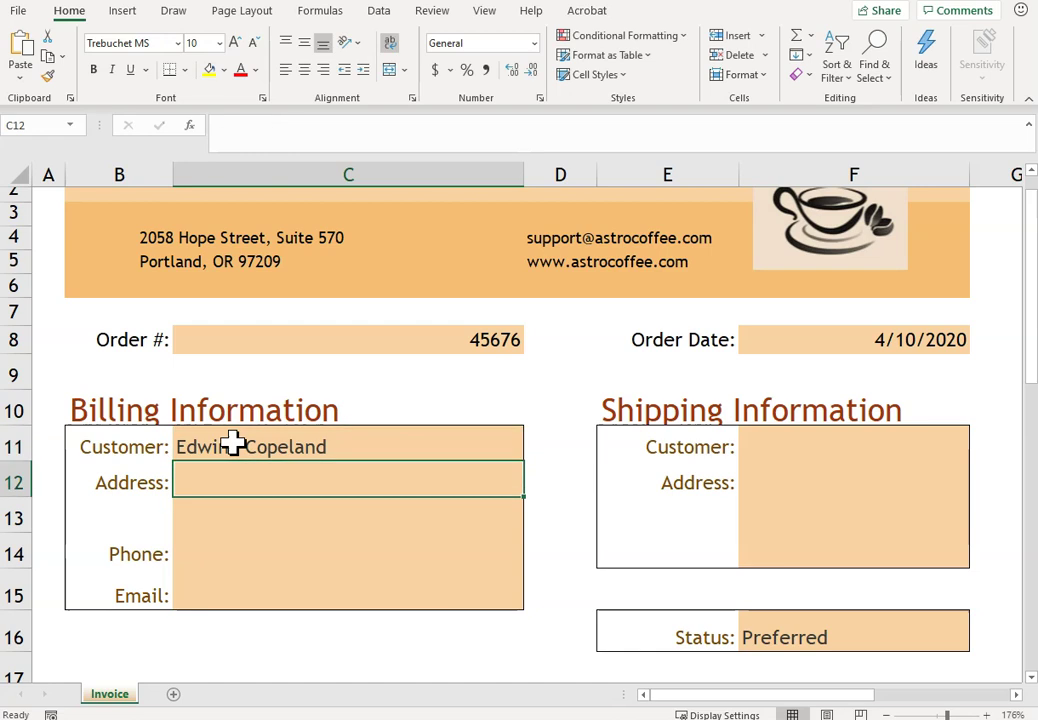
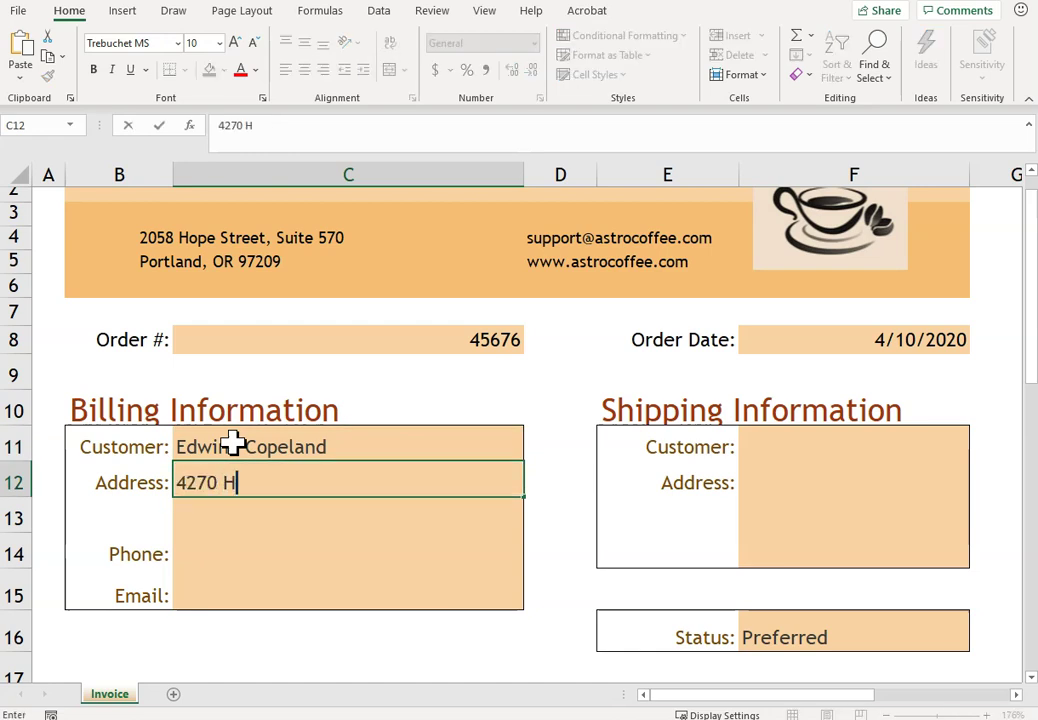
- Fill in the customer's street address, city line, phone number and e-mail in C12:C15
{"action": "key", "text": "Return"}
{"action": "type", "text": "Portland, OR 97225"}
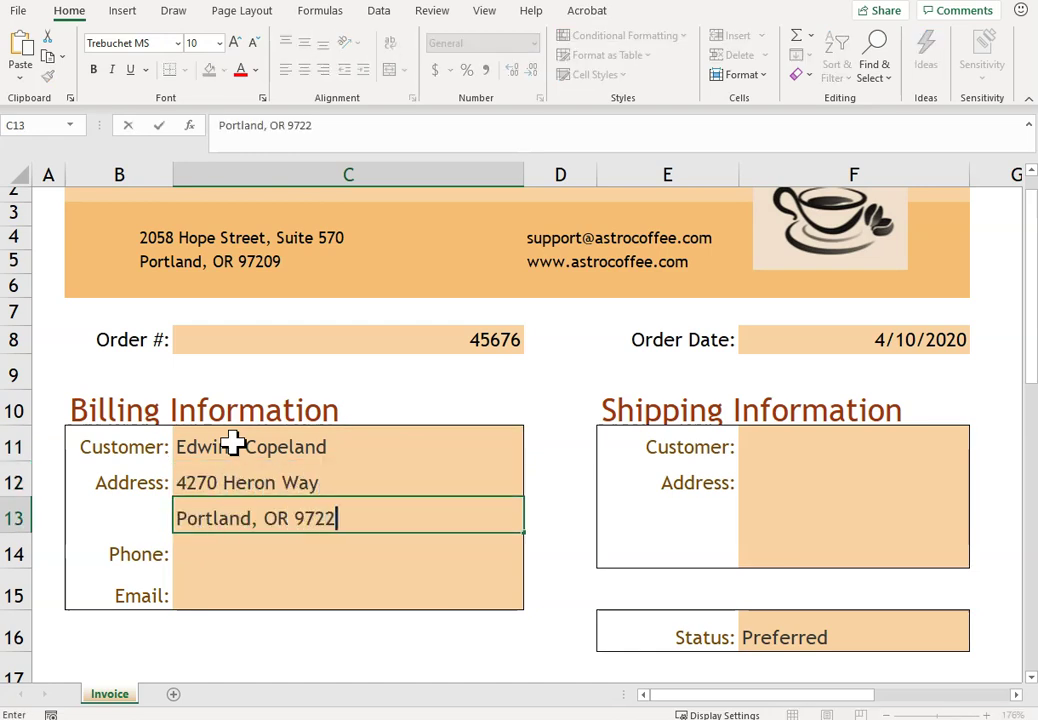
{"action": "key", "text": "Return"}
{"action": "key", "text": "Return"}
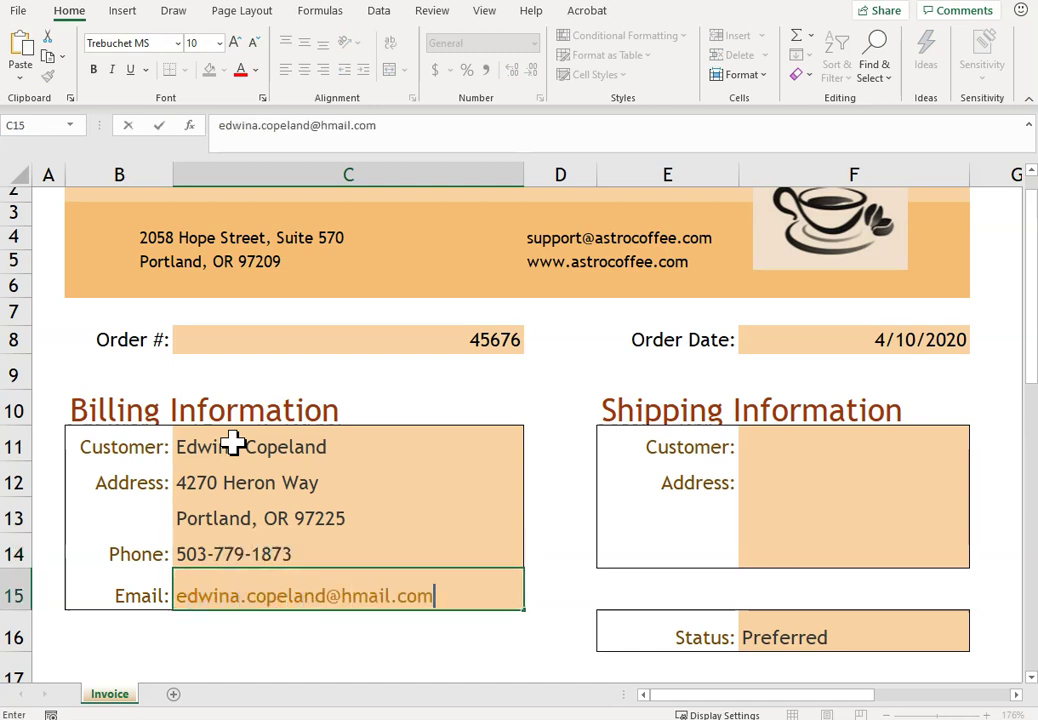
{"action": "left_click", "coordinate": [802, 448]}
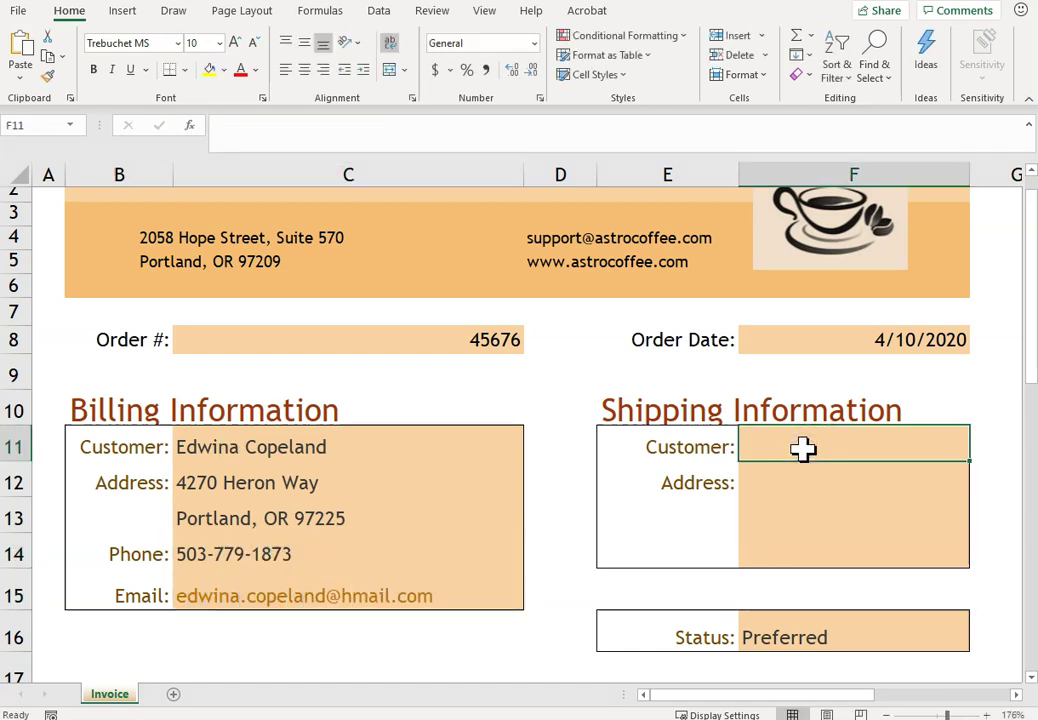
- Link shipping cells F11:F13 to billing cells with =C11, =C12 and =C13
{"action": "type", "text": "="}
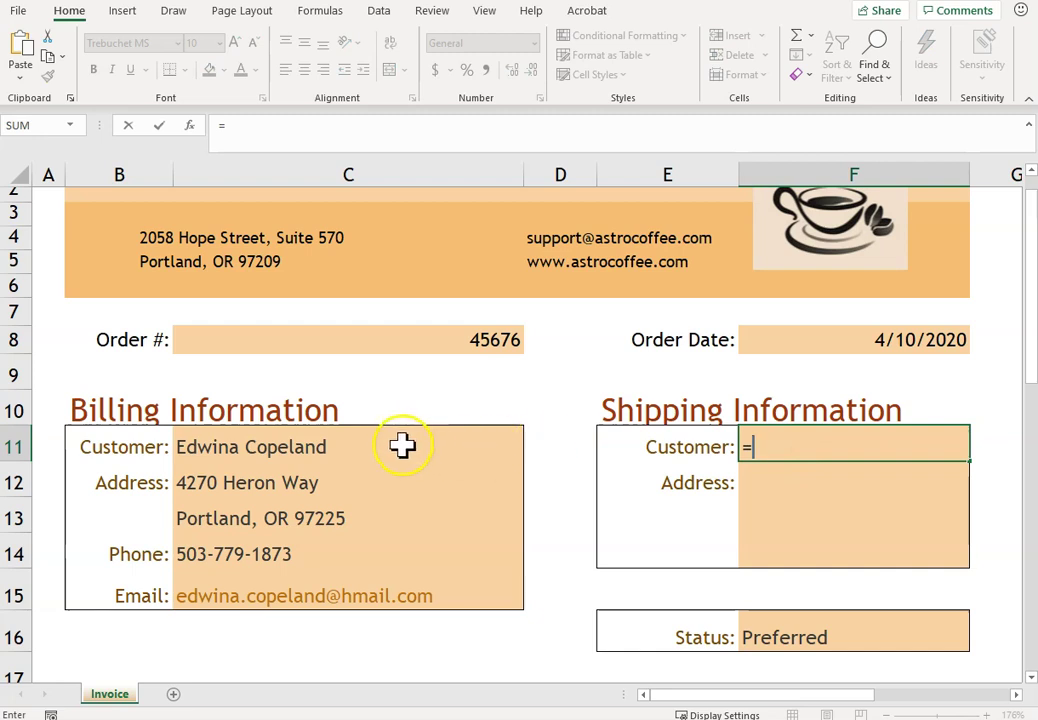
{"action": "left_click", "coordinate": [477, 458]}
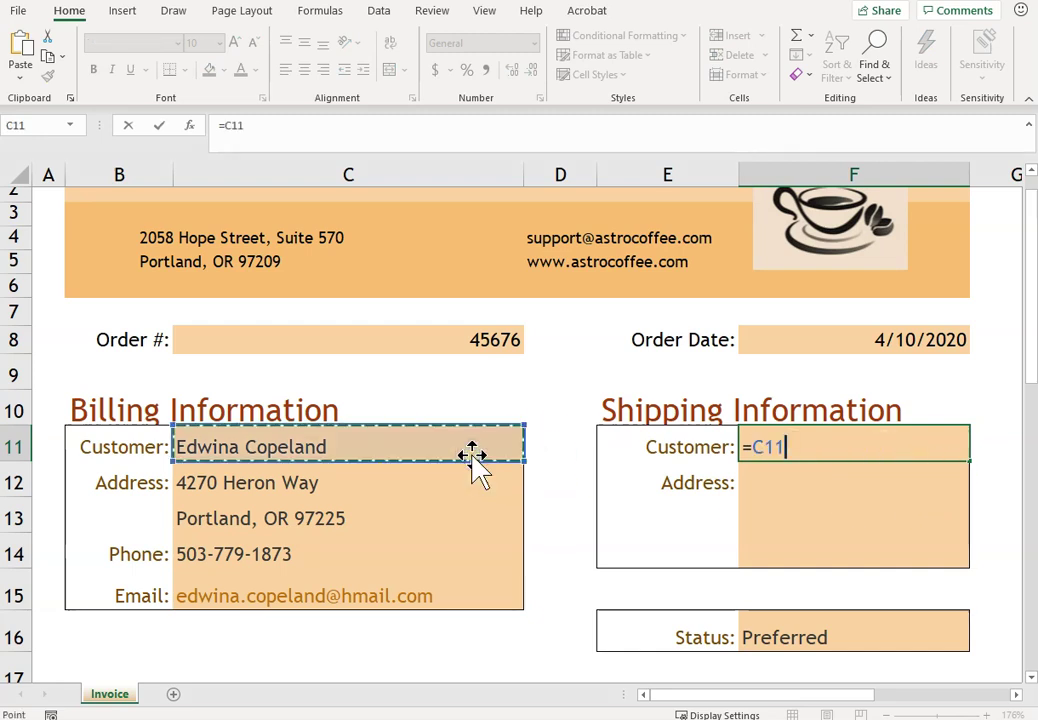
{"action": "key", "text": "Return"}
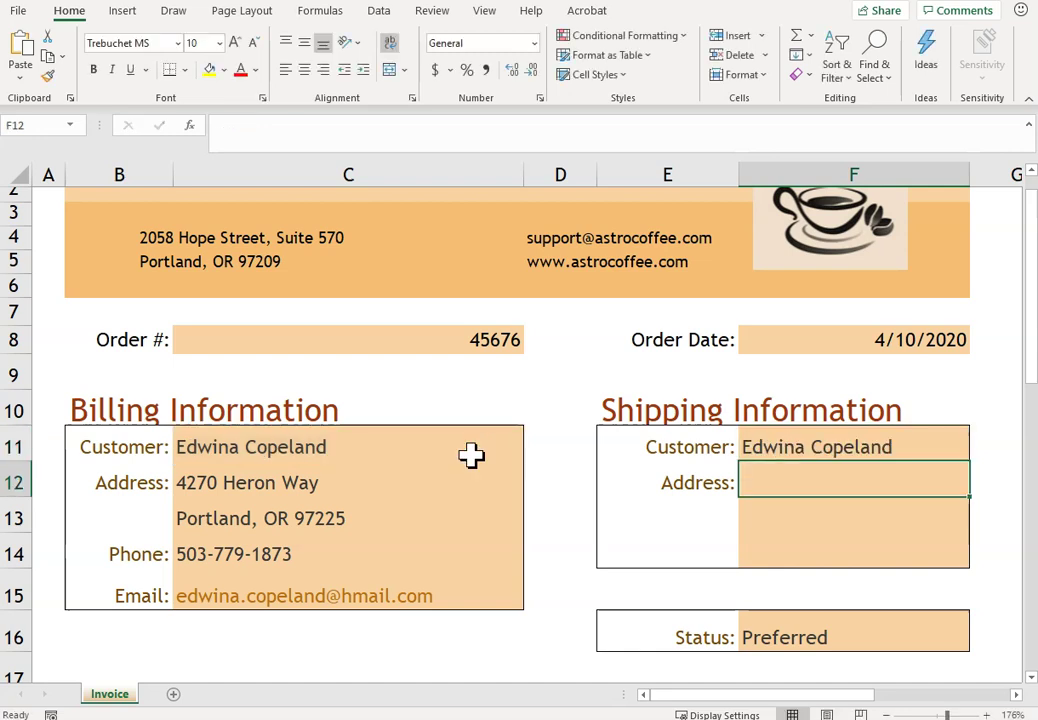
{"action": "type", "text": "="}
{"action": "left_click", "coordinate": [429, 482]}
{"action": "key", "text": "Return"}
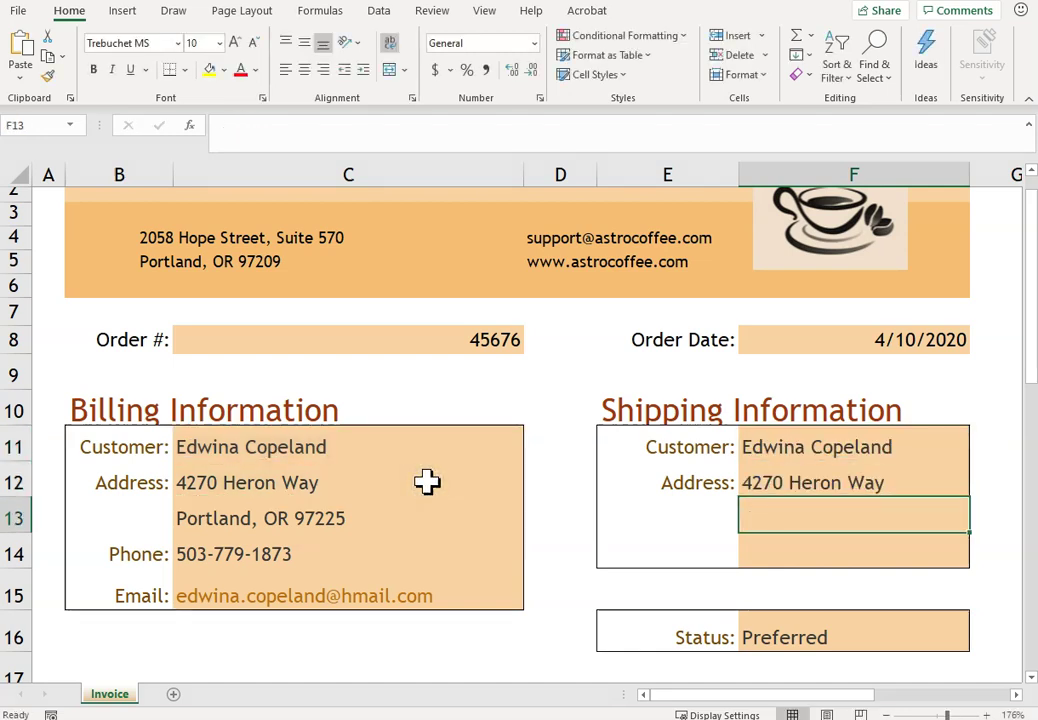
{"action": "type", "text": "="}
{"action": "left_click", "coordinate": [387, 518]}
{"action": "key", "text": "Return"}
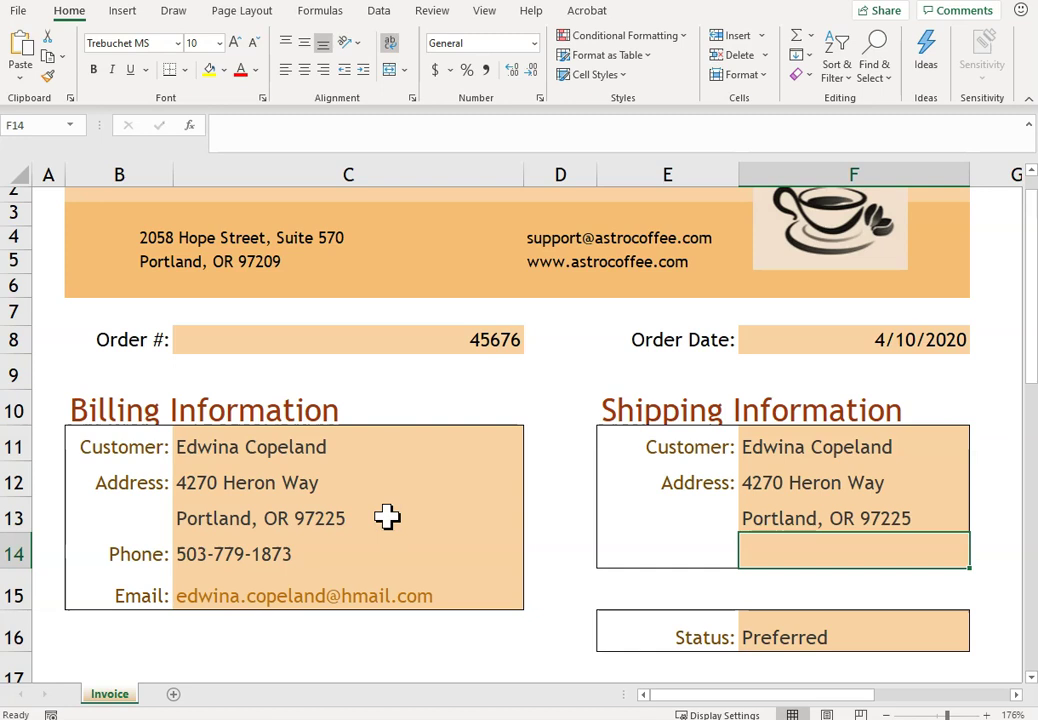
- Test the link by changing the billing house number's last digit to 5, then restore it
{"action": "left_click", "coordinate": [308, 482]}
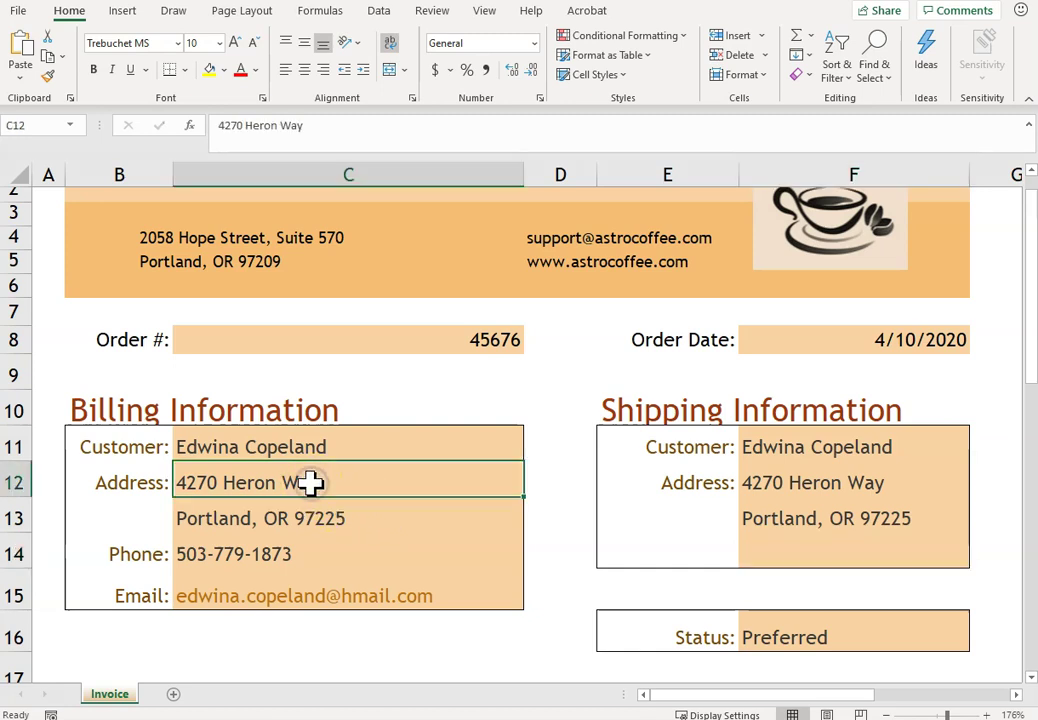
{"action": "left_click", "coordinate": [242, 128]}
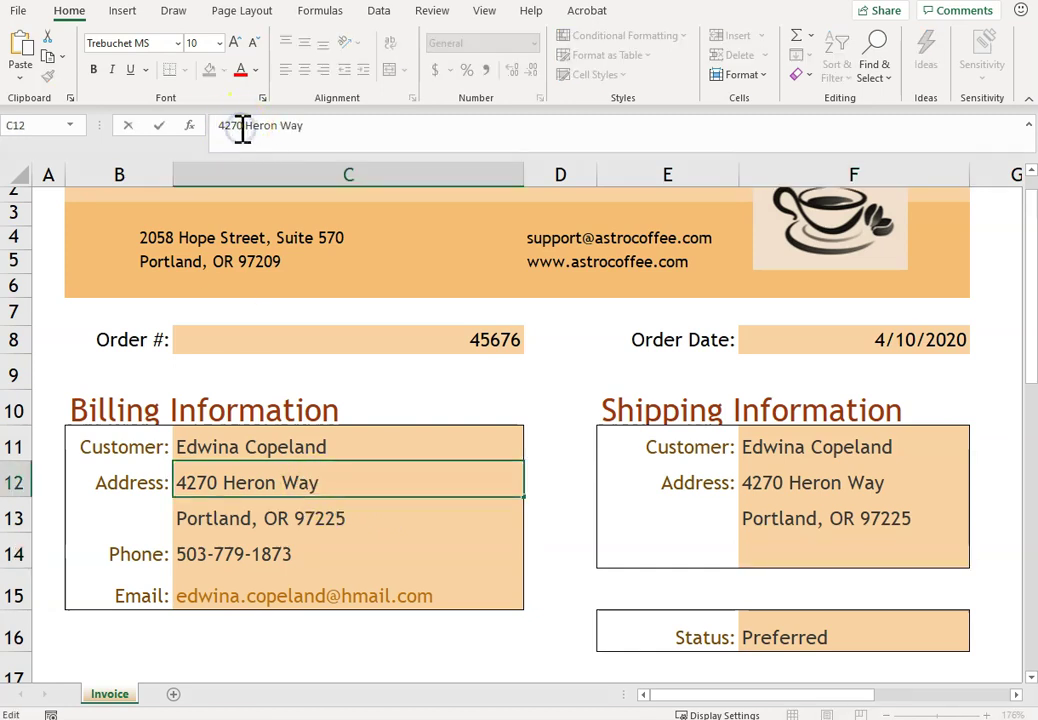
{"action": "key", "text": "BackSpace"}
{"action": "type", "text": "5"}
{"action": "key", "text": "Return"}
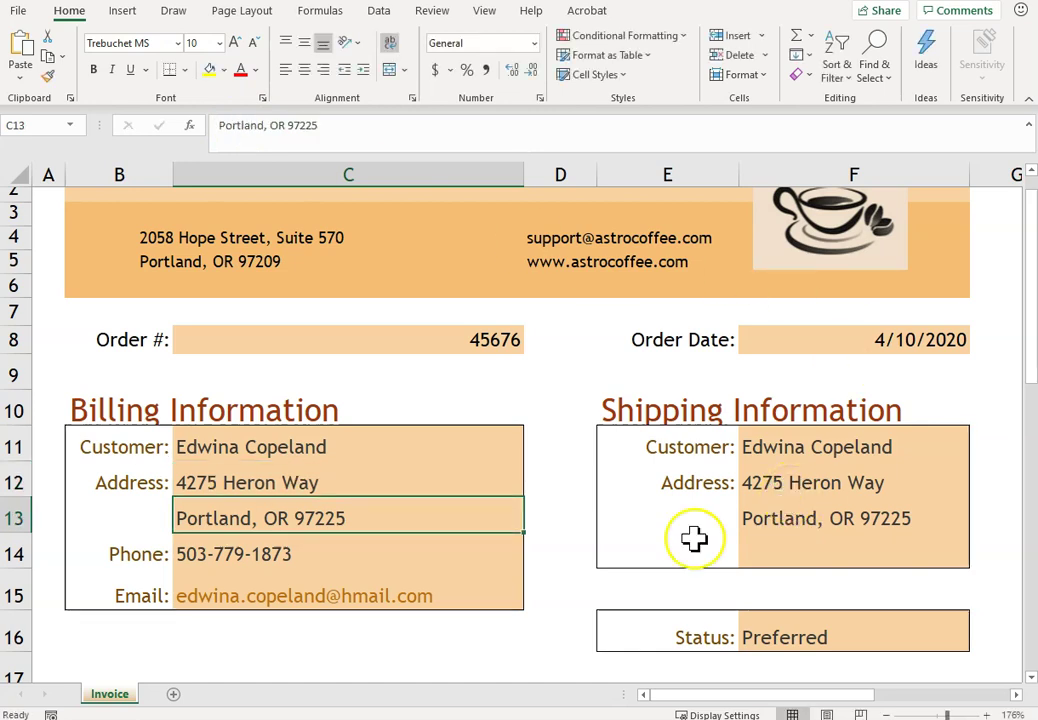
{"action": "left_click", "coordinate": [359, 482]}
{"action": "left_click", "coordinate": [244, 128]}
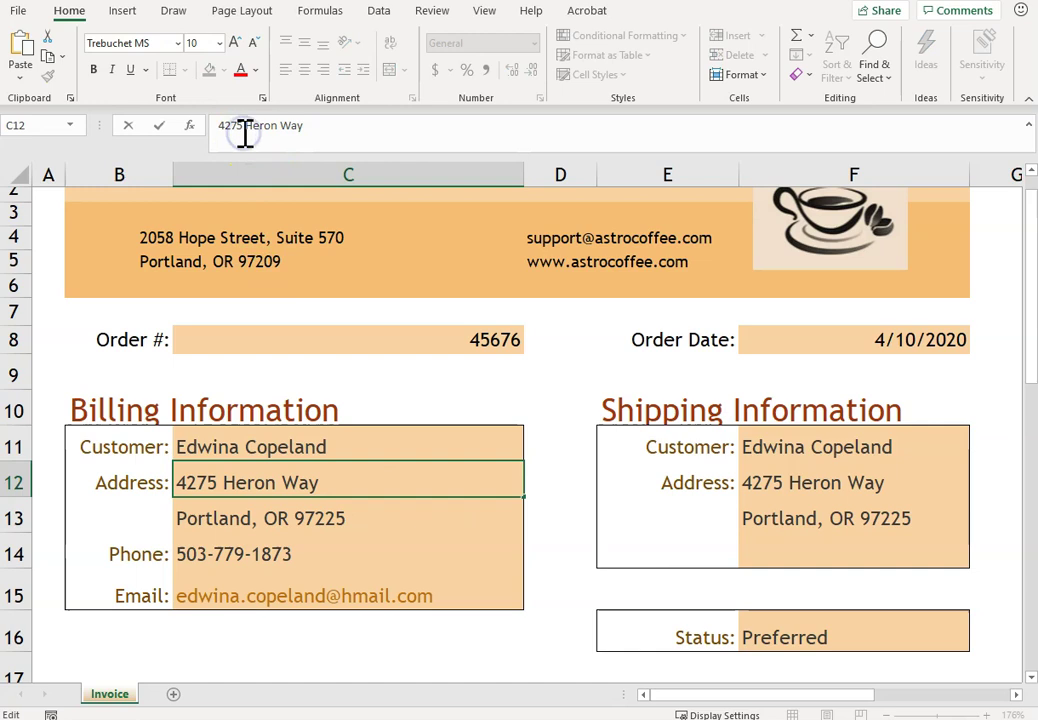
{"action": "key", "text": "BackSpace"}
{"action": "type", "text": "0"}
{"action": "key", "text": "Return"}
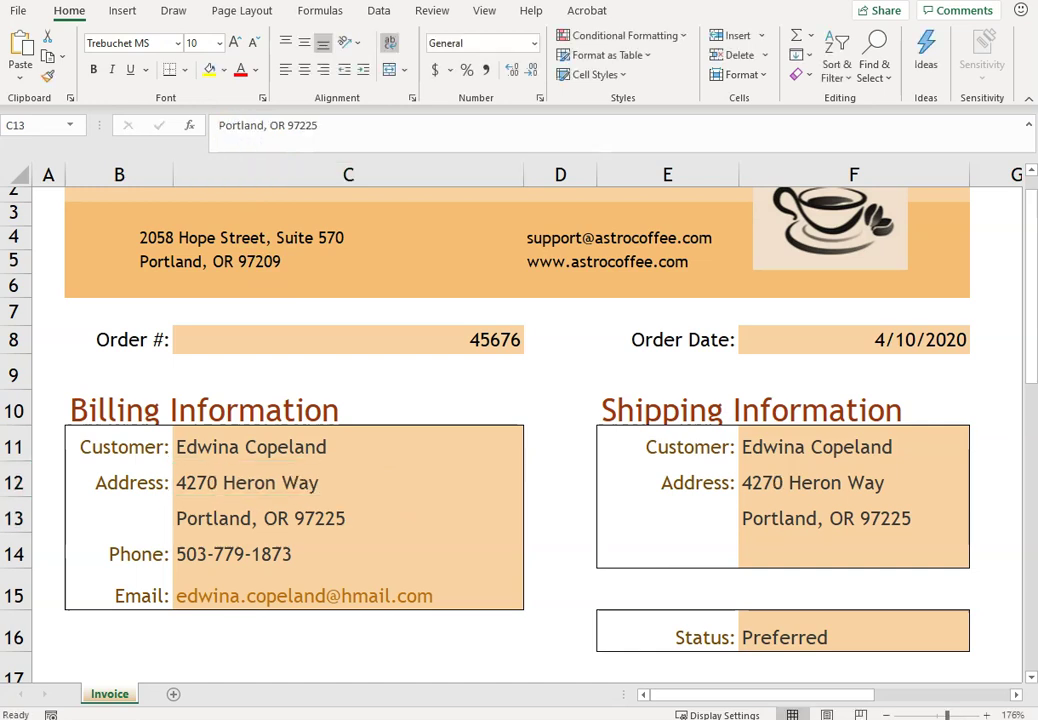
- Enter items K56 Dark Mocha K-Cups (1 × 10.99) and G03 Decaf Dark Roast Ground (3 × 12.99)
{"action": "left_click", "coordinate": [312, 640]}
{"action": "key", "text": "Down"}
{"action": "key", "text": "Down"}
{"action": "key", "text": "Down"}
{"action": "key", "text": "Down"}
{"action": "key", "text": "Down"}
{"action": "key", "text": "Down"}
{"action": "key", "text": "Down"}
{"action": "key", "text": "Down"}
{"action": "key", "text": "Down"}
{"action": "key", "text": "Down"}
{"action": "key", "text": "Down"}
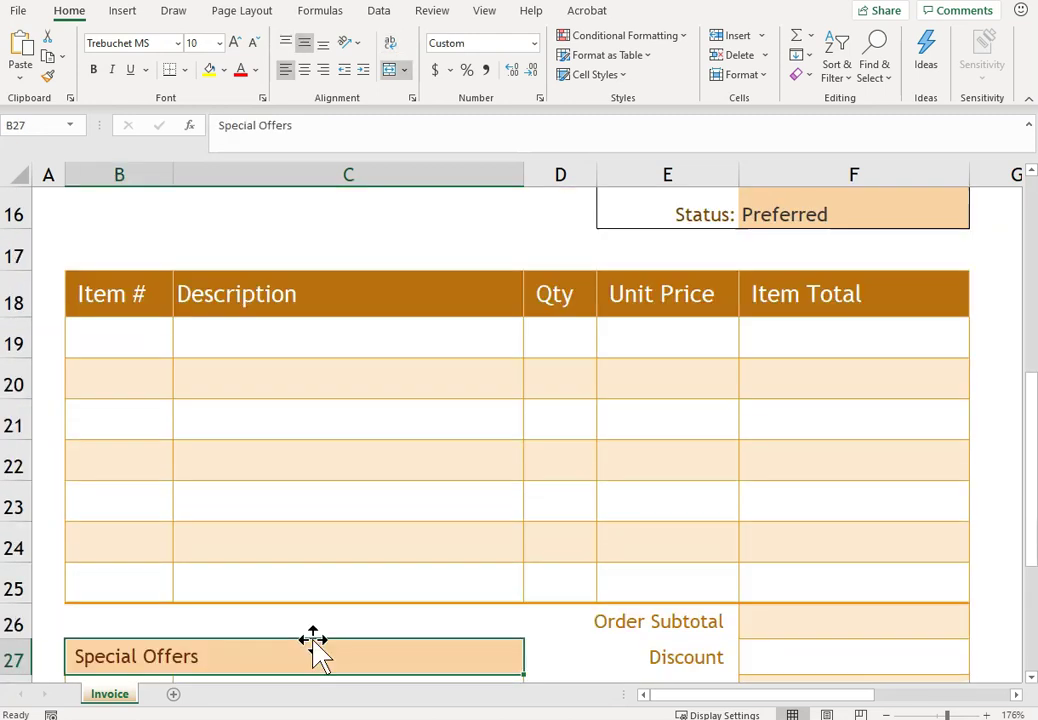
{"action": "key", "text": "Up"}
{"action": "key", "text": "Up"}
{"action": "key", "text": "Up"}
{"action": "key", "text": "Up"}
{"action": "key", "text": "Up"}
{"action": "key", "text": "Up"}
{"action": "key", "text": "Up"}
{"action": "key", "text": "Up"}
{"action": "left_click", "coordinate": [102, 352]}
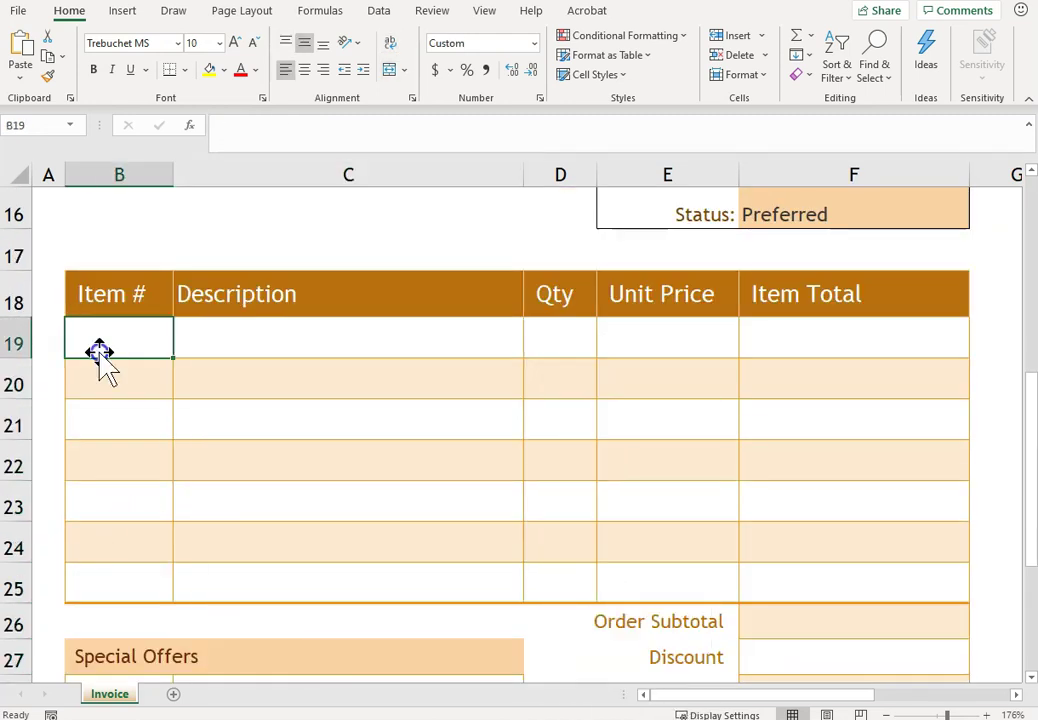
{"action": "type", "text": "K56"}
{"action": "key", "text": "Tab"}
{"action": "type", "text": "Dark Mocha K-Cups (12 pack)\t1\t10.99"}
{"action": "key", "text": "Return"}
{"action": "type", "text": "G03\tDecaf Dark Roast - Ground (1 lb.)\t3\t10"}
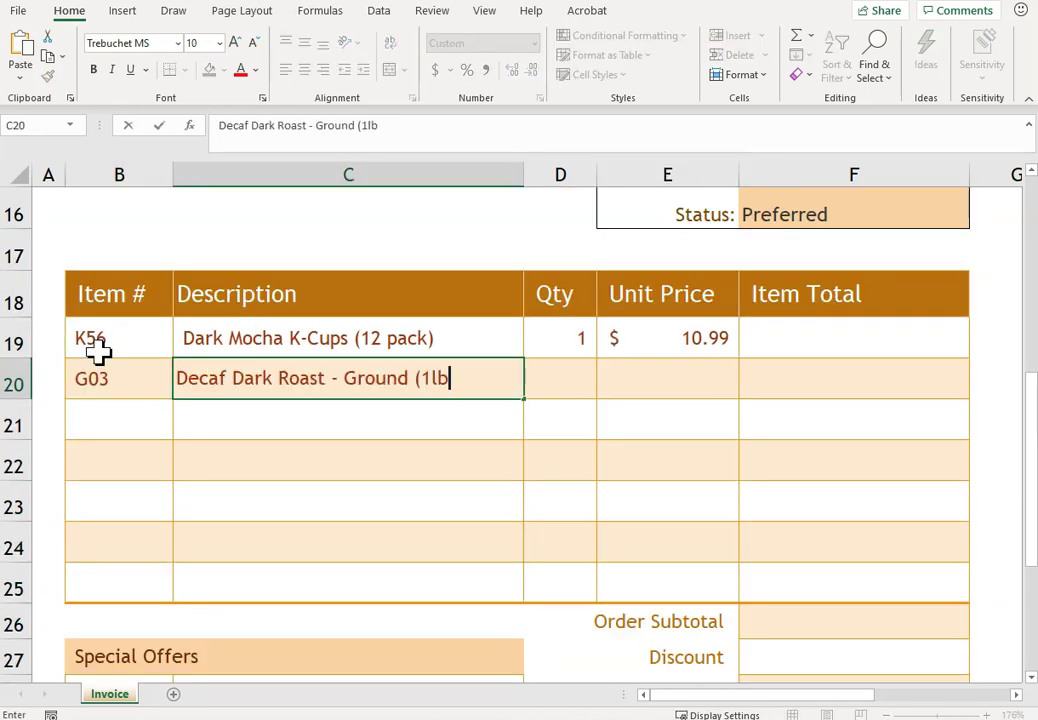
{"action": "key", "text": "BackSpace"}
{"action": "type", "text": "2.99"}
{"action": "key", "text": "Return"}
- Enter items B07 Dark Roast Whole Bean (2 × 13.99) and K52 Chai Latte K-Cups (3 × 12.99)
{"action": "type", "text": "B07\tDark Roast - Whole Bean (1 lb.)\t2\t13.99"}
{"action": "key", "text": "Return"}
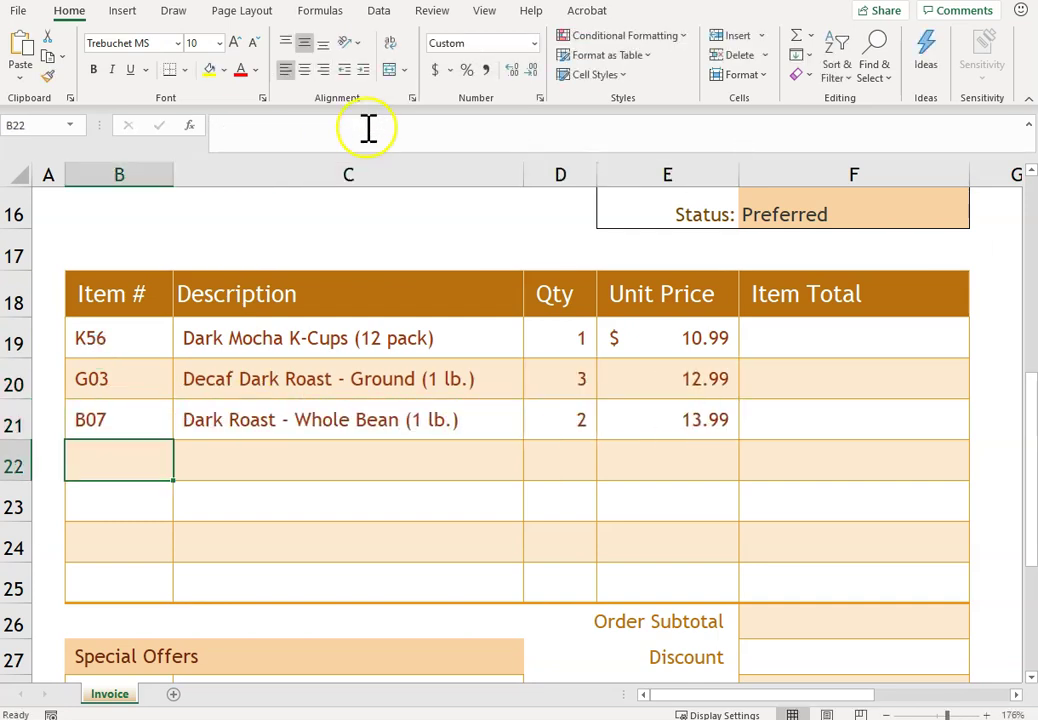
{"action": "type", "text": "K52\tChai Latte K-Cups (12 pack)\t3\t12.99"}
{"action": "key", "text": "Down"}
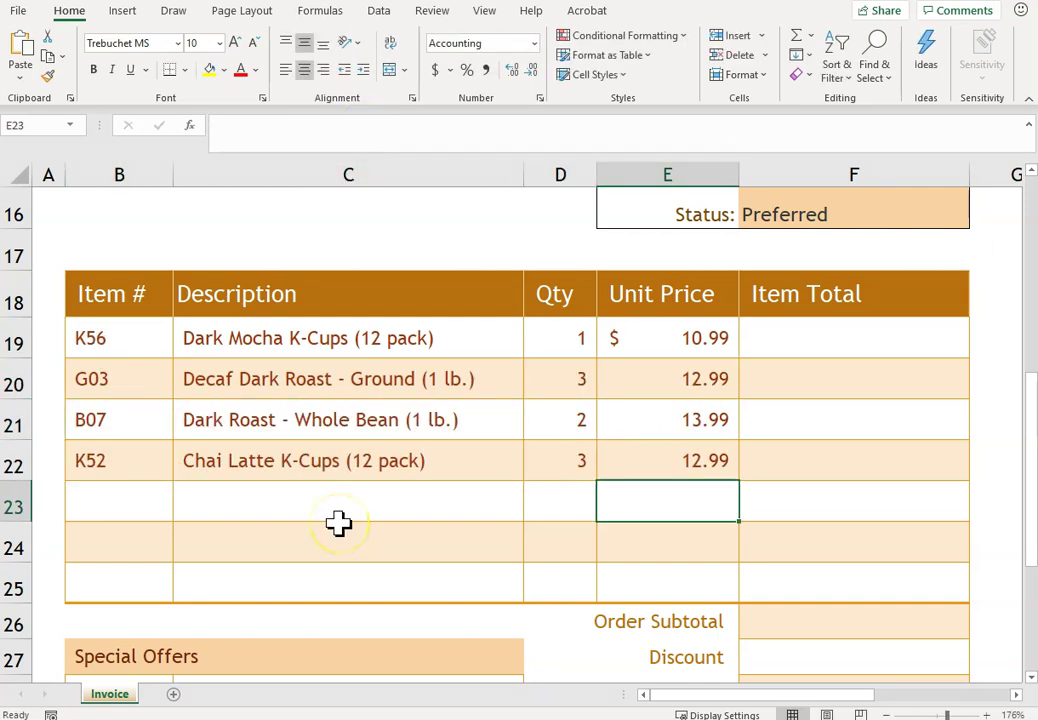
{"action": "left_click", "coordinate": [338, 522]}
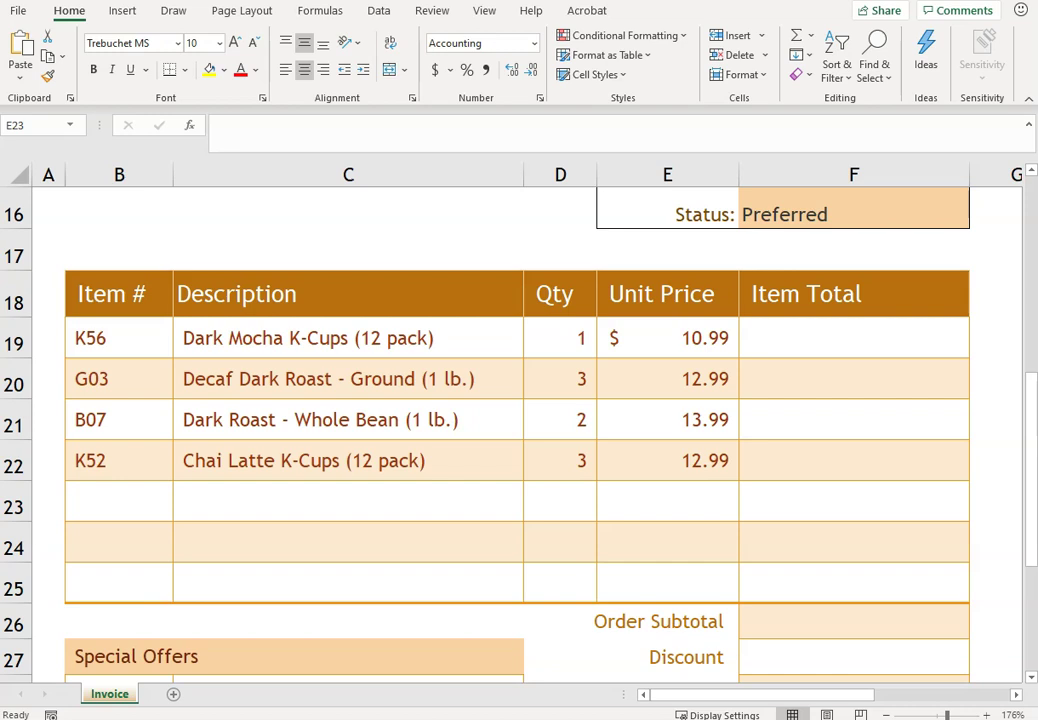
{"action": "left_click", "coordinate": [815, 340]}
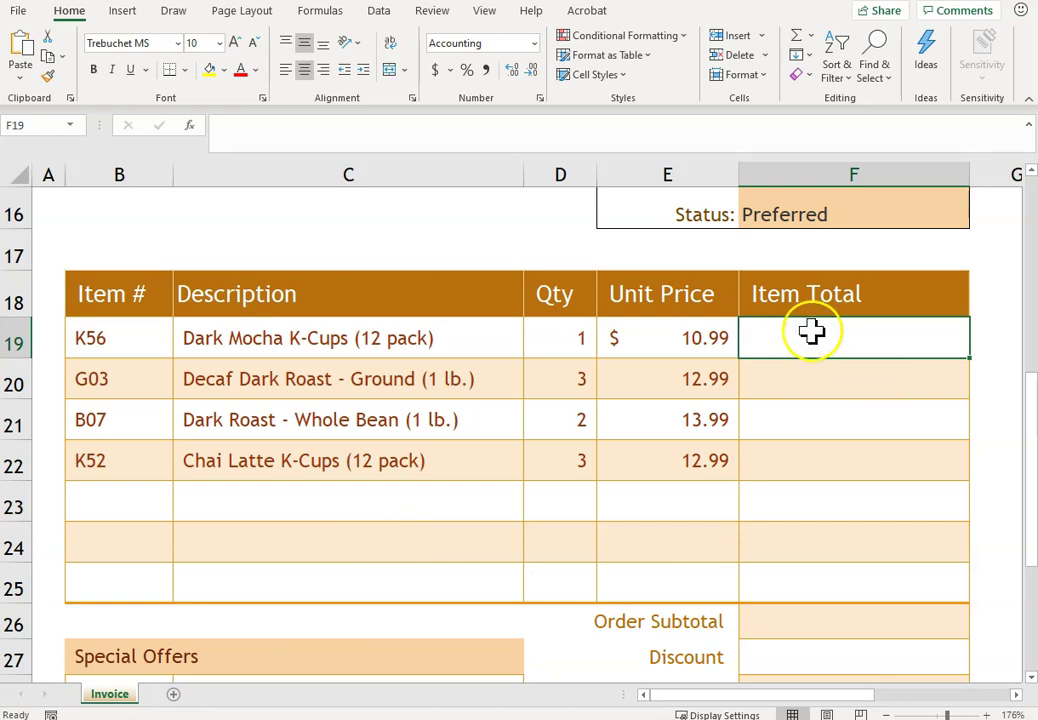
- Enter =IF(D19>0,D19*E19,"") in F19 and fill it down through F25
{"action": "left_click", "coordinate": [665, 340]}
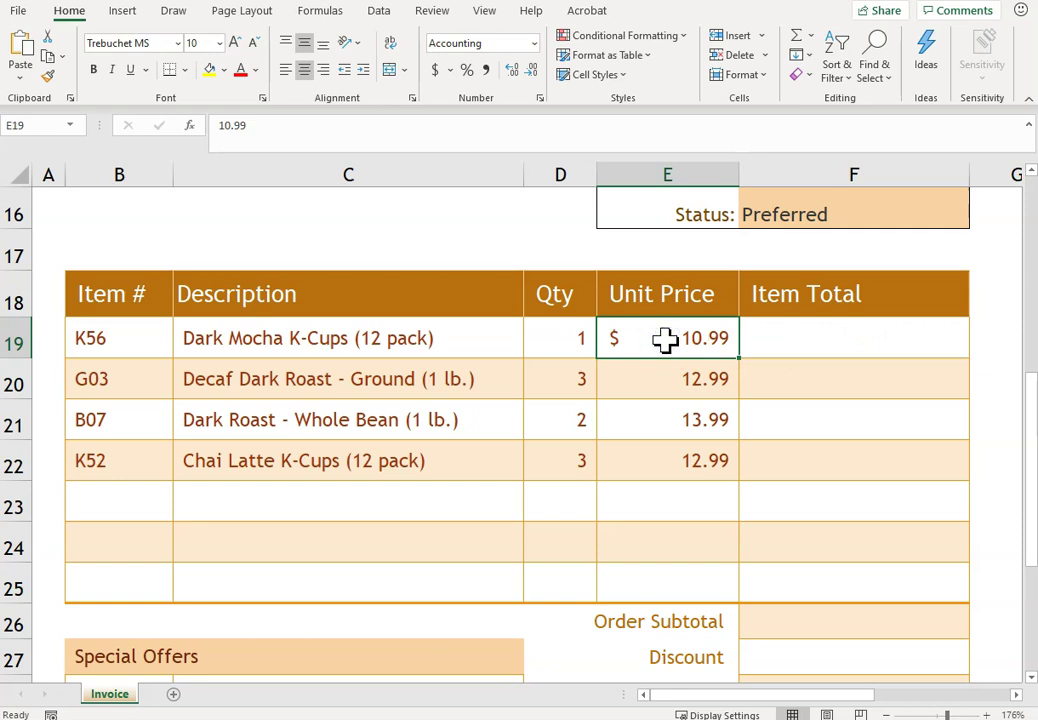
{"action": "key", "text": "Tab"}
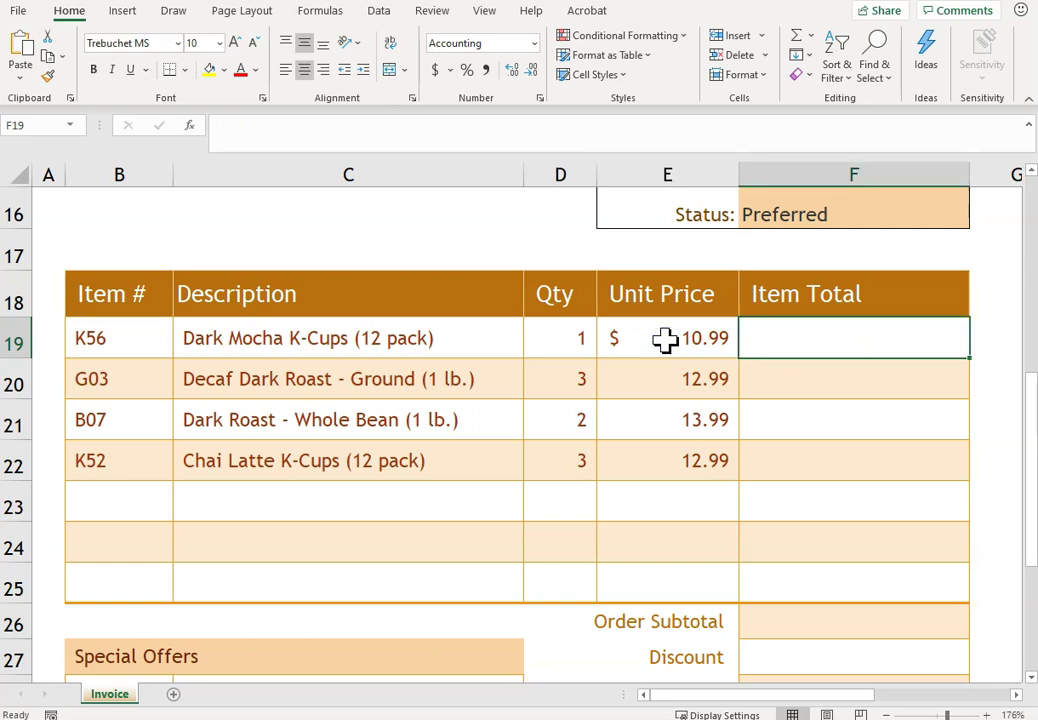
{"action": "type", "text": "=if("}
{"action": "left_click", "coordinate": [665, 340]}
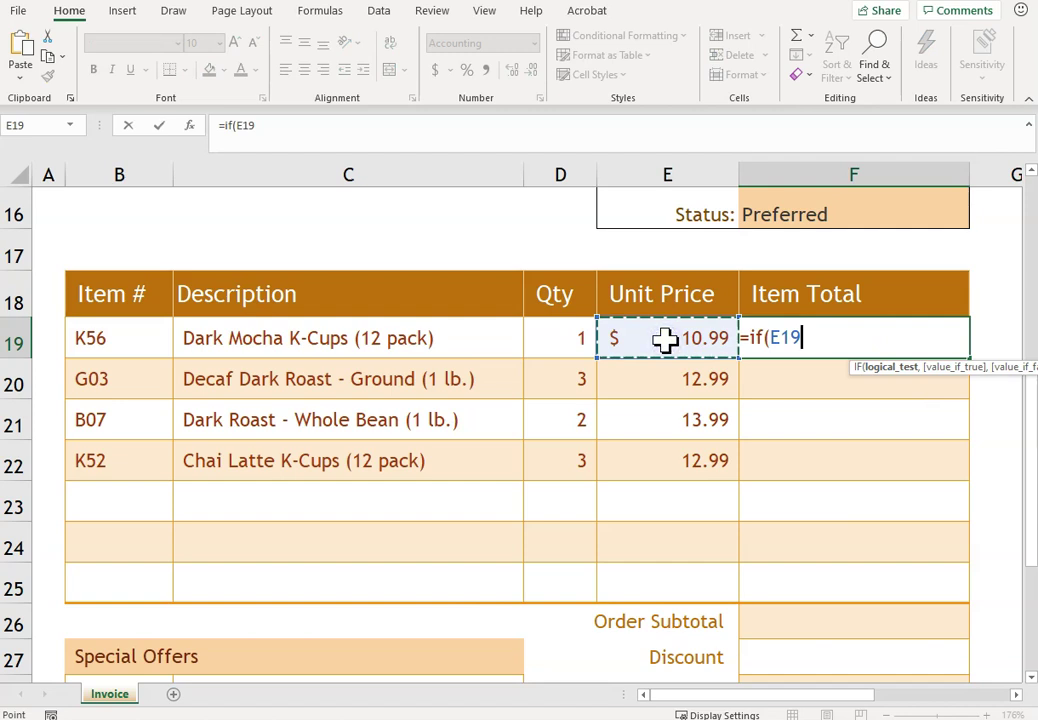
{"action": "left_click", "coordinate": [567, 341]}
{"action": "type", "text": ","}
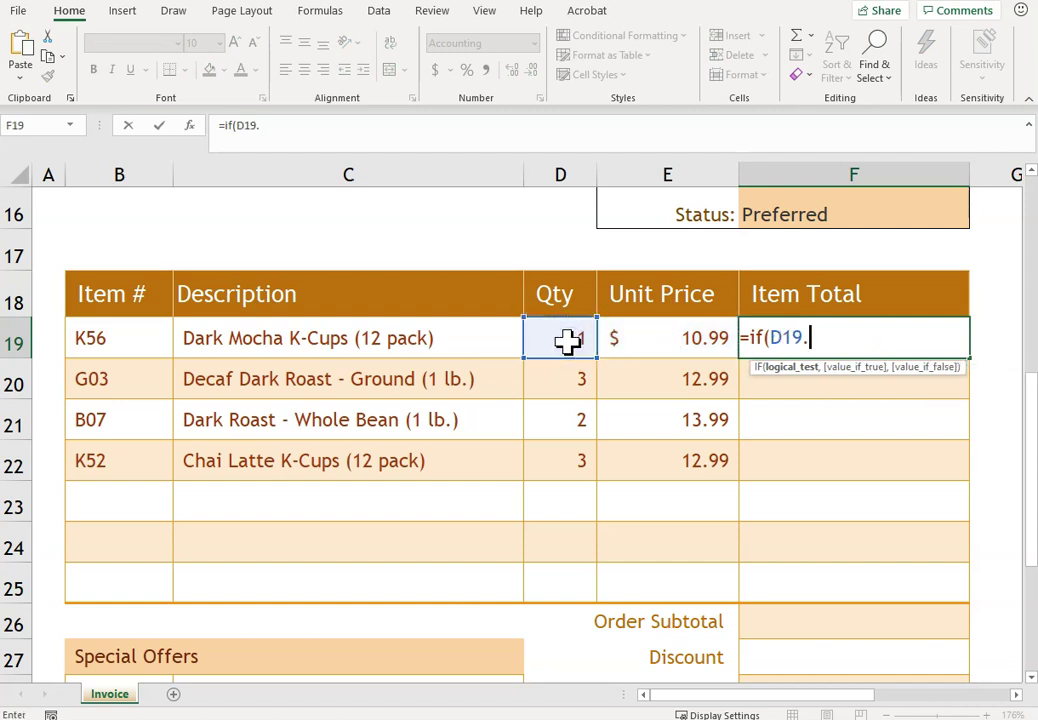
{"action": "key", "text": "BackSpace"}
{"action": "type", "text": ">0,"}
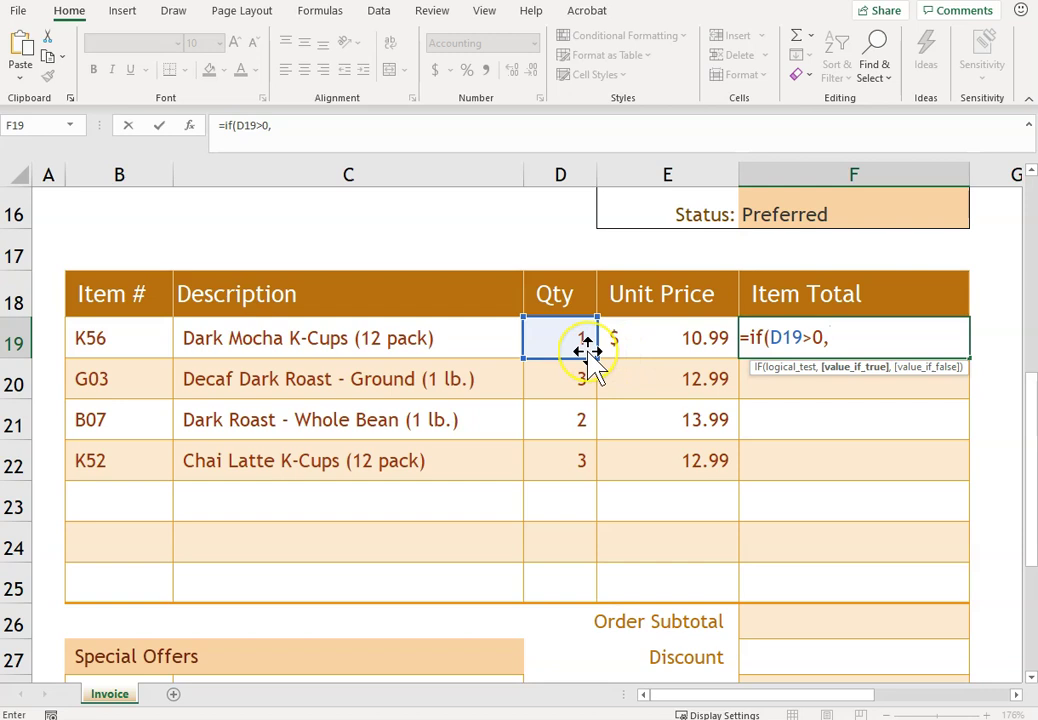
{"action": "left_click", "coordinate": [572, 340]}
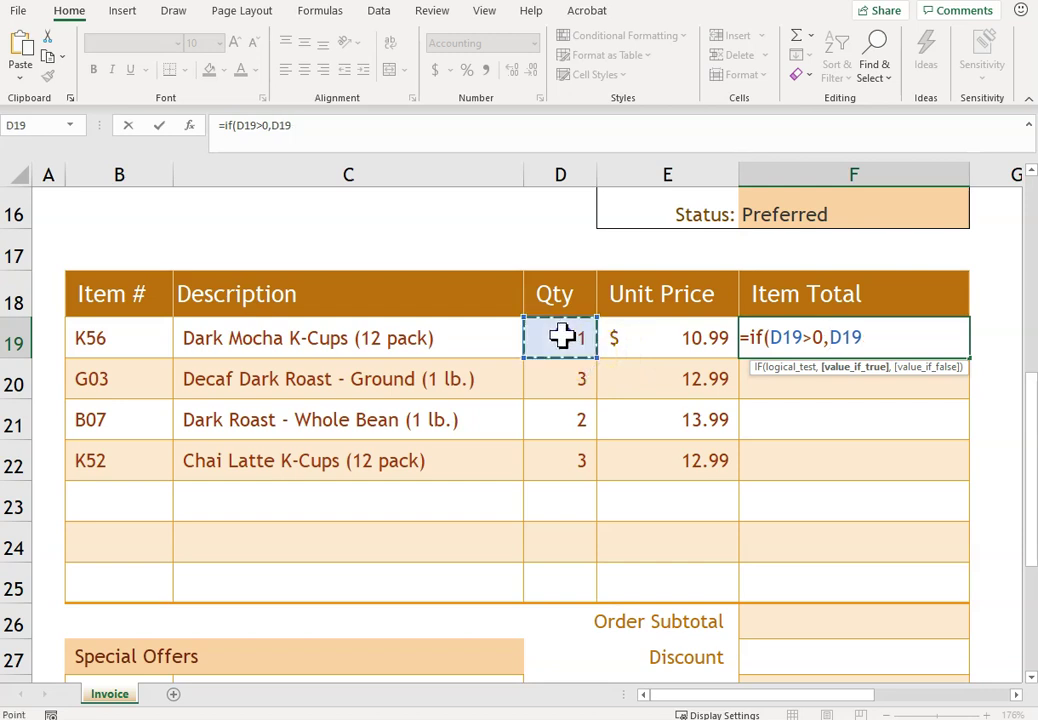
{"action": "type", "text": "*"}
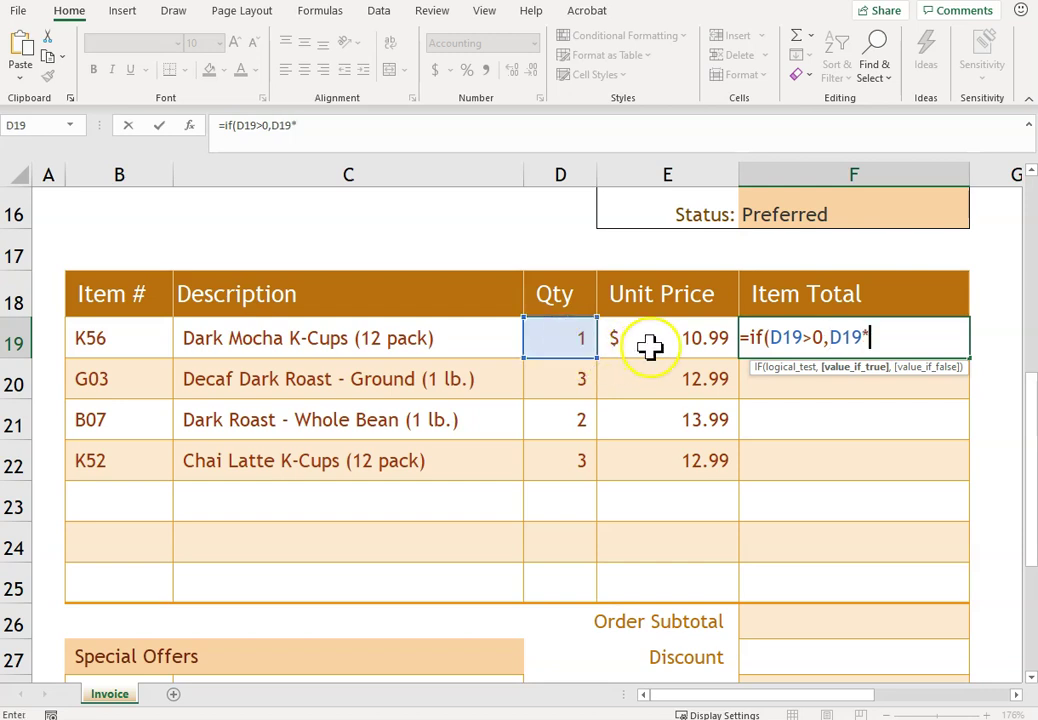
{"action": "left_click", "coordinate": [650, 343]}
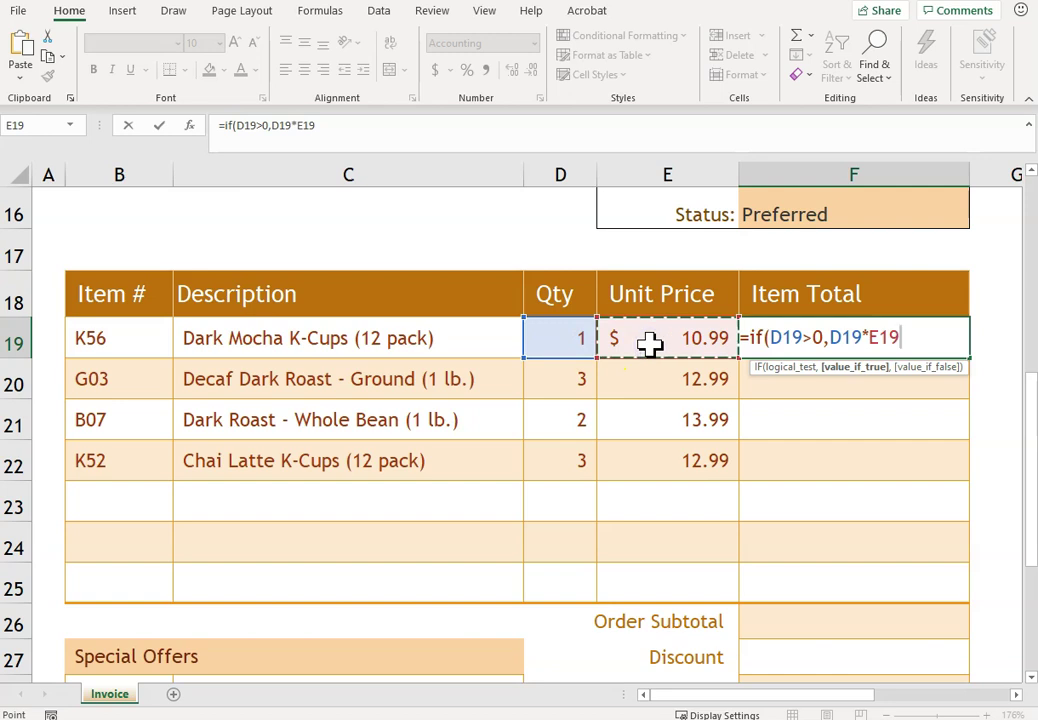
{"action": "type", "text": ","}
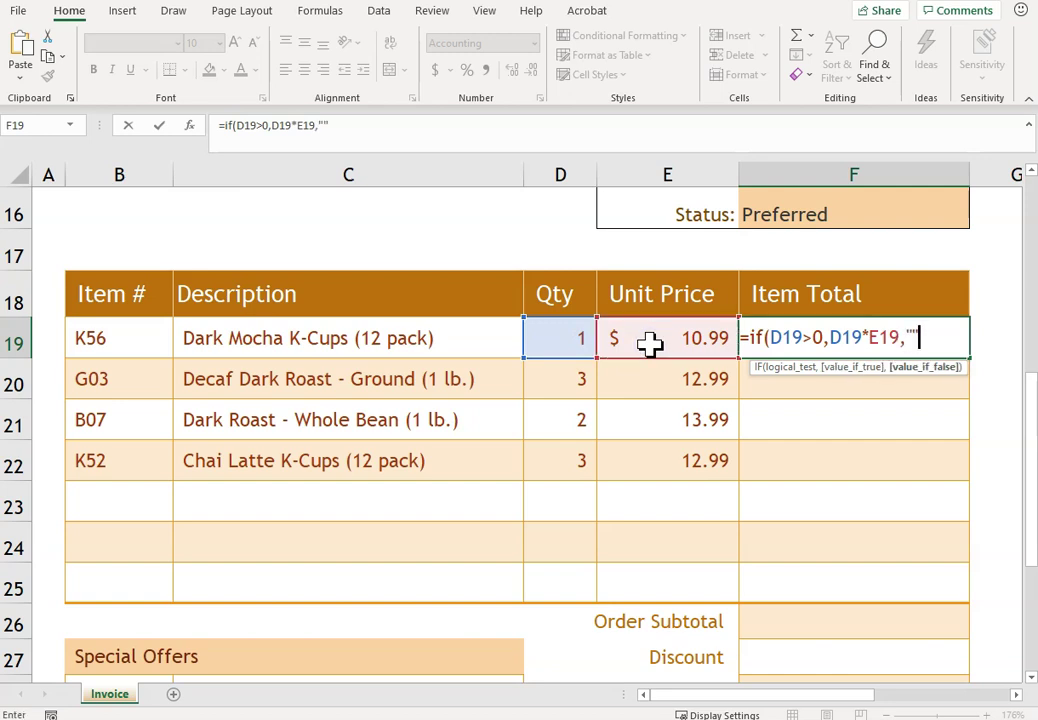
{"action": "type", "text": "\"\")"}
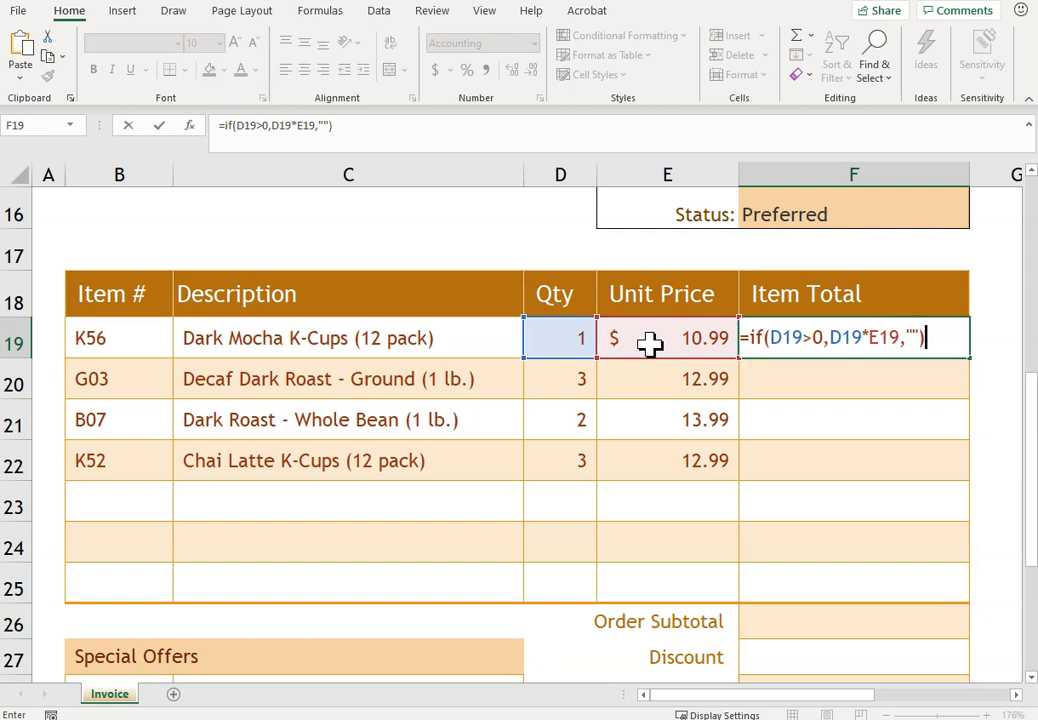
{"action": "key", "text": "Return"}
{"action": "left_click", "coordinate": [833, 336]}
{"action": "left_click_drag", "start_coordinate": [950, 350], "coordinate": [917, 591]}
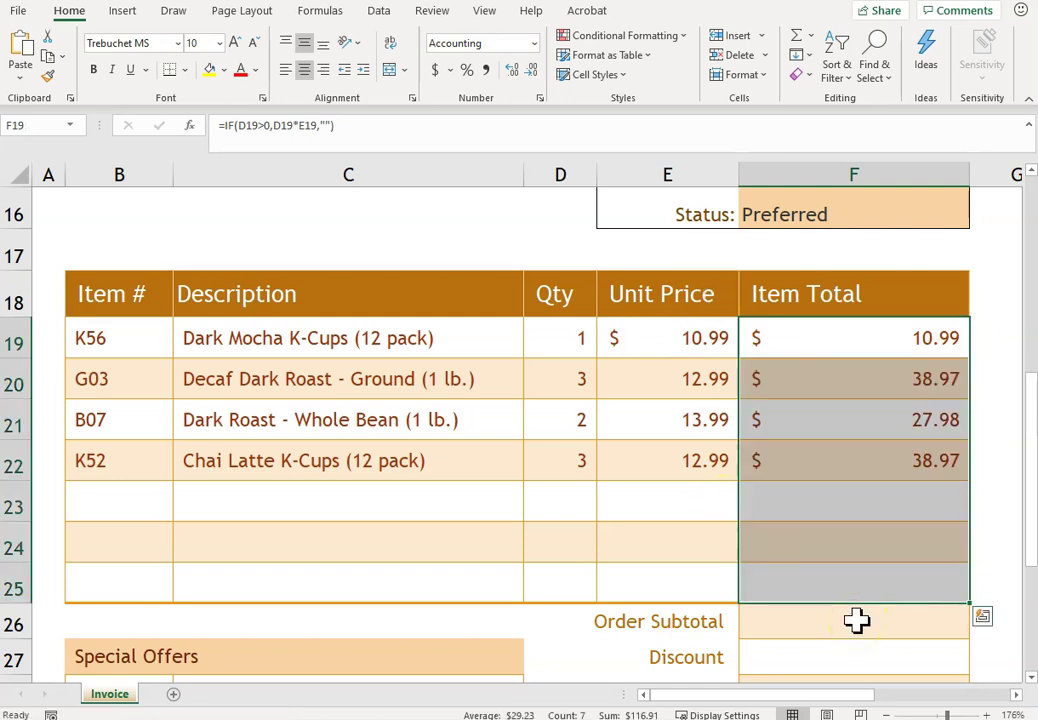
- Sum F19:F25 into the Order Subtotal cell F26, giving $116.91
{"action": "left_click", "coordinate": [827, 630]}
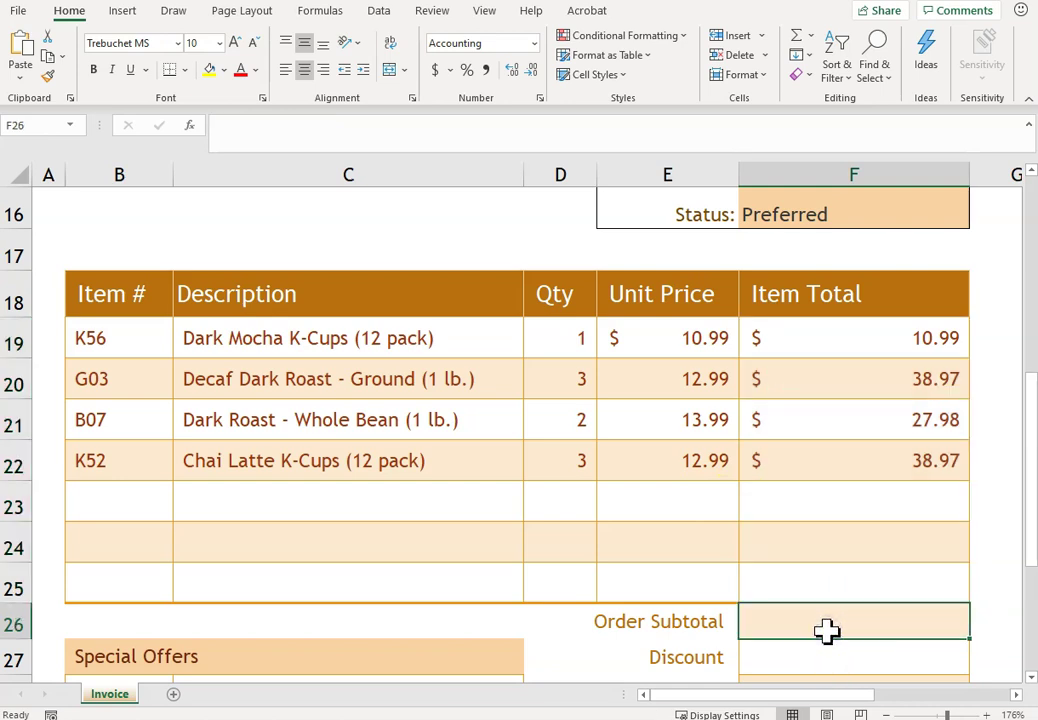
{"action": "type", "text": "=sum("}
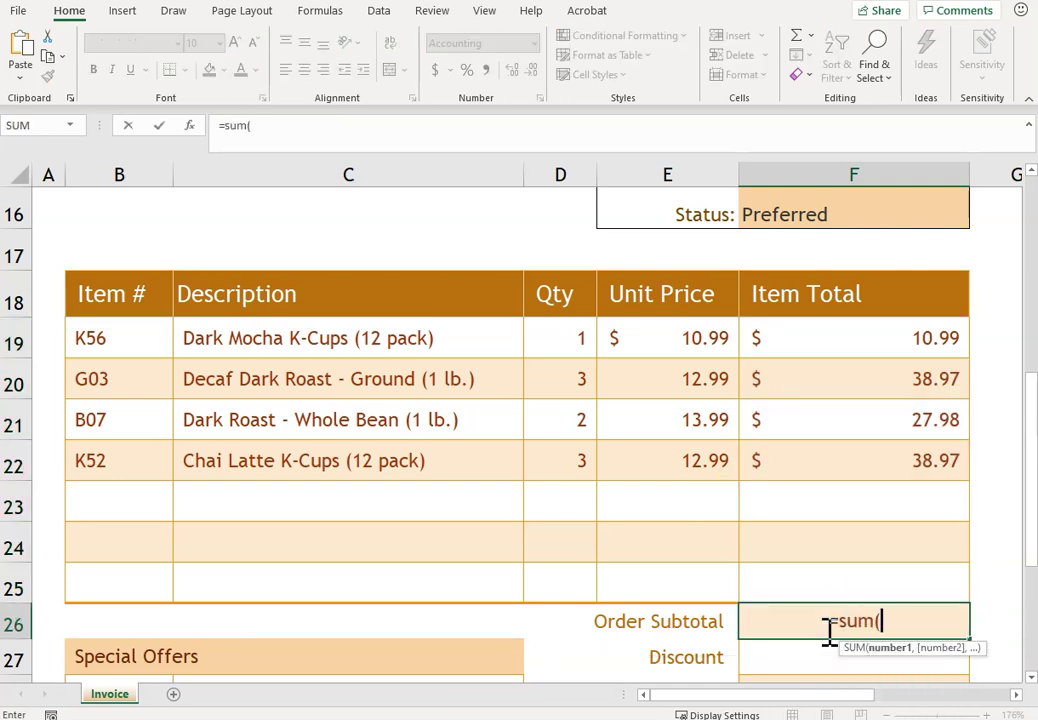
{"action": "left_click_drag", "start_coordinate": [845, 338], "coordinate": [825, 582]}
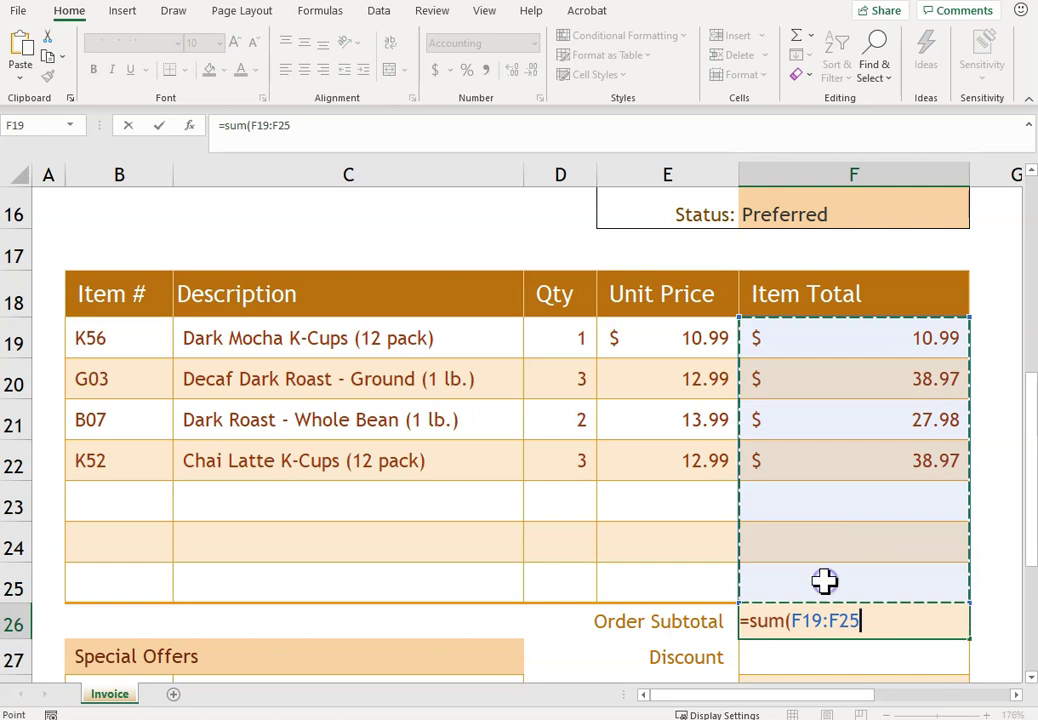
{"action": "key", "text": "Return"}
{"action": "scroll", "coordinate": [824, 581], "scroll_direction": "down", "scroll_amount": 1}
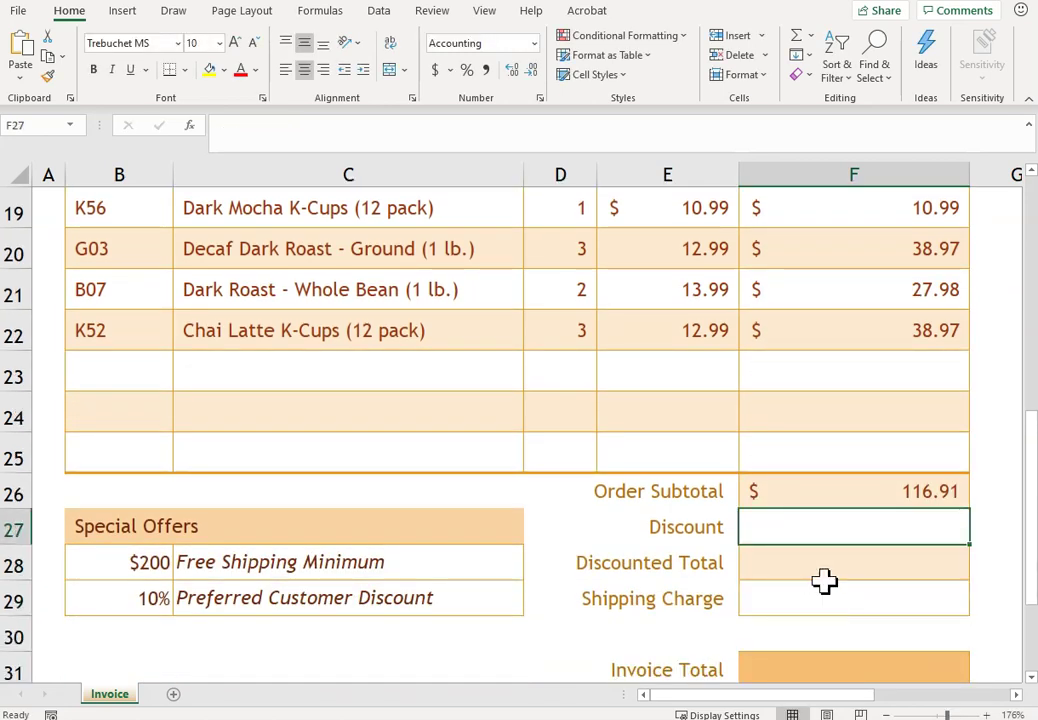
- Start the F27 discount formula, testing whether status F16 equals "Preferred"
{"action": "type", "text": "=if"}
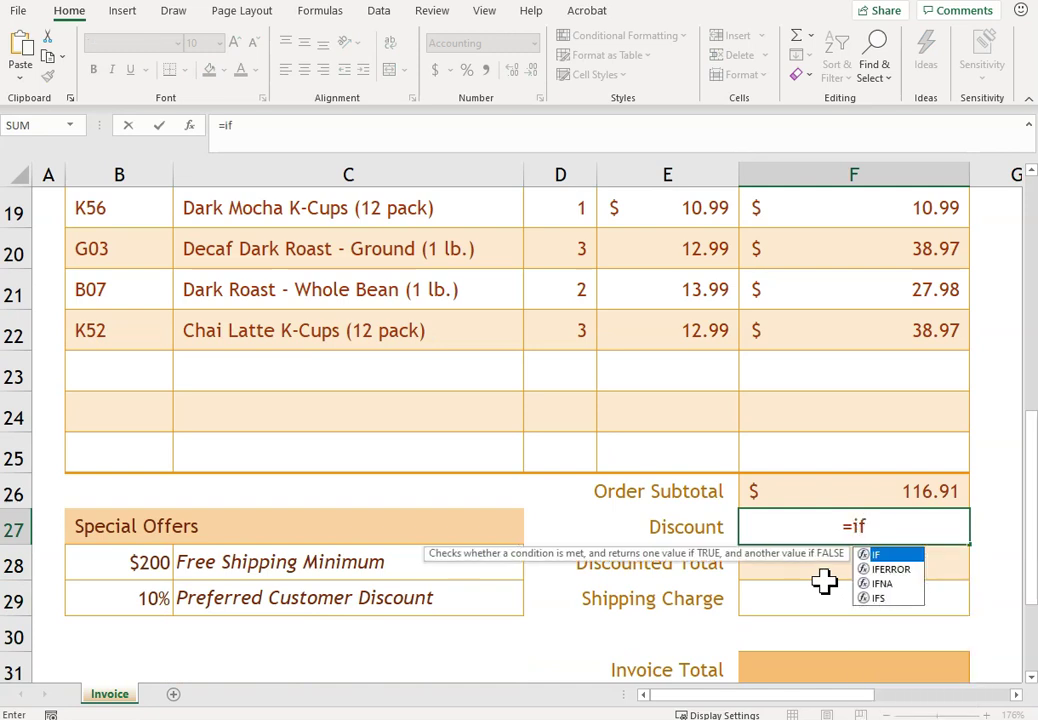
{"action": "type", "text": "("}
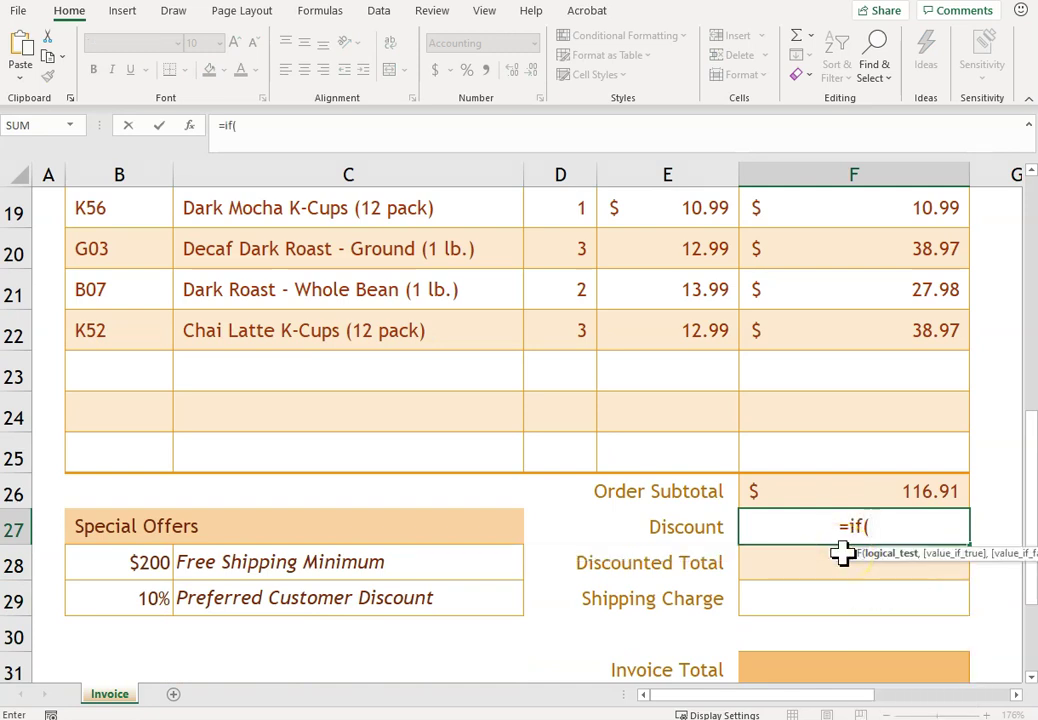
{"action": "left_click", "coordinate": [1031, 172]}
{"action": "left_click", "coordinate": [1031, 172]}
{"action": "left_click", "coordinate": [1031, 172]}
{"action": "left_click", "coordinate": [1031, 172]}
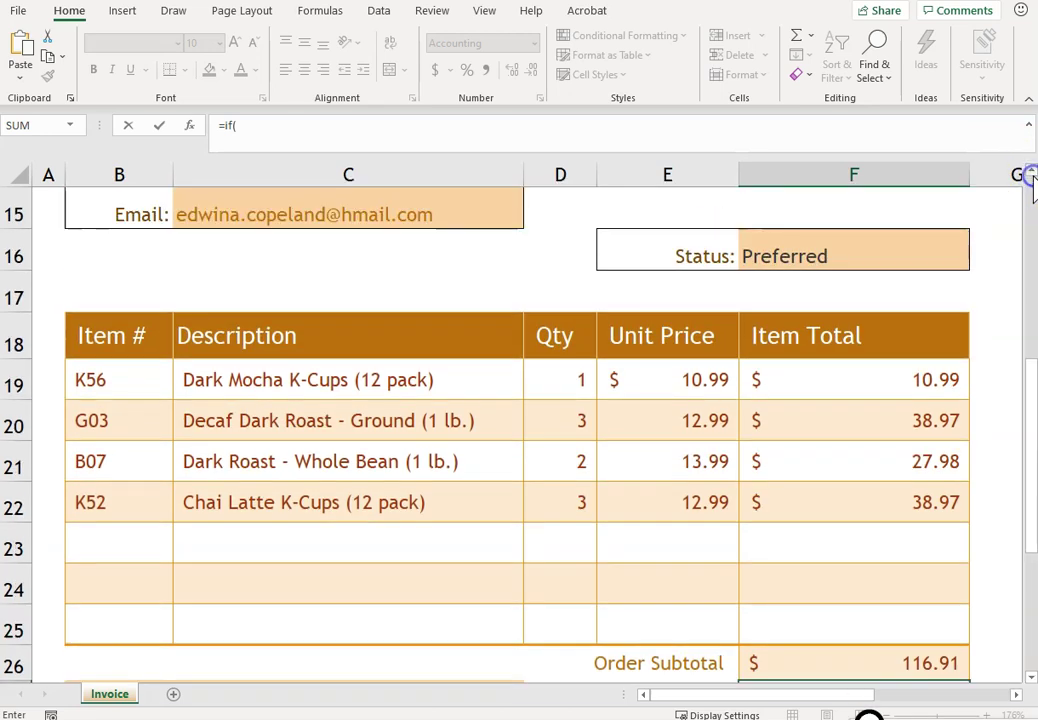
{"action": "left_click", "coordinate": [839, 255]}
{"action": "left_click", "coordinate": [1030, 675]}
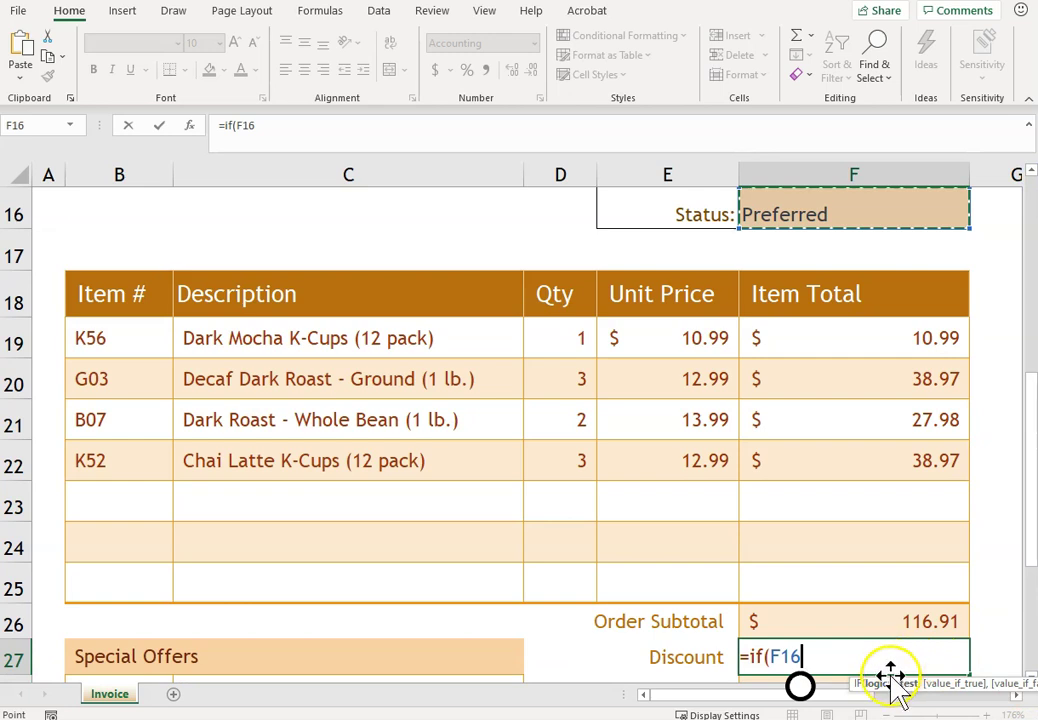
{"action": "type", "text": "=\"P"}
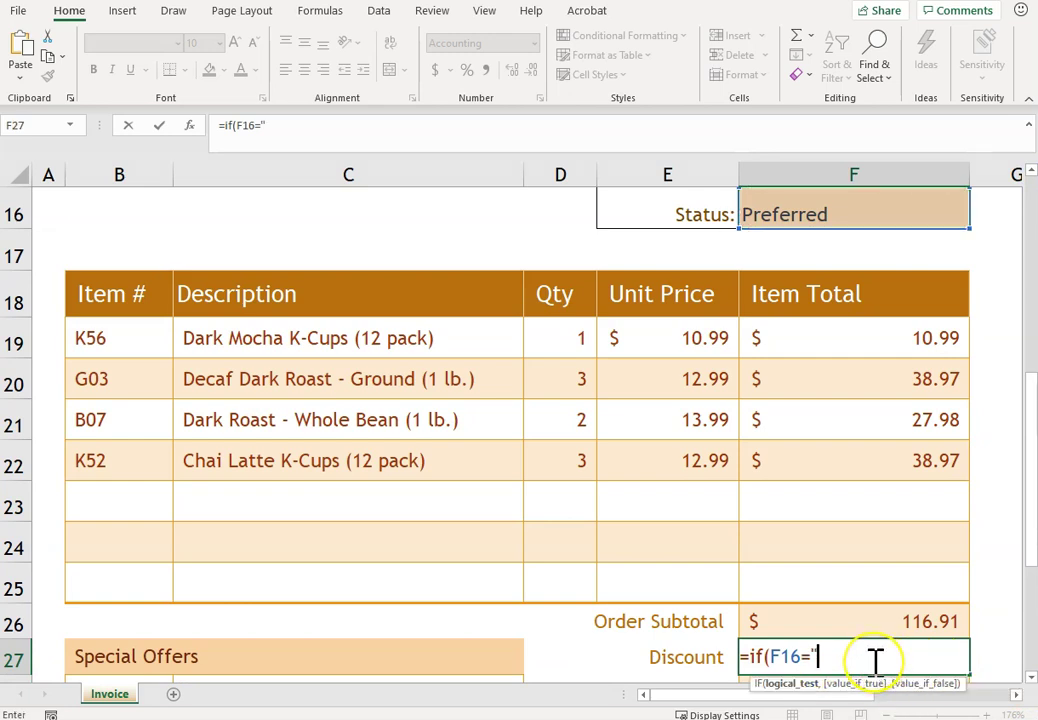
{"action": "type", "text": "referred\","}
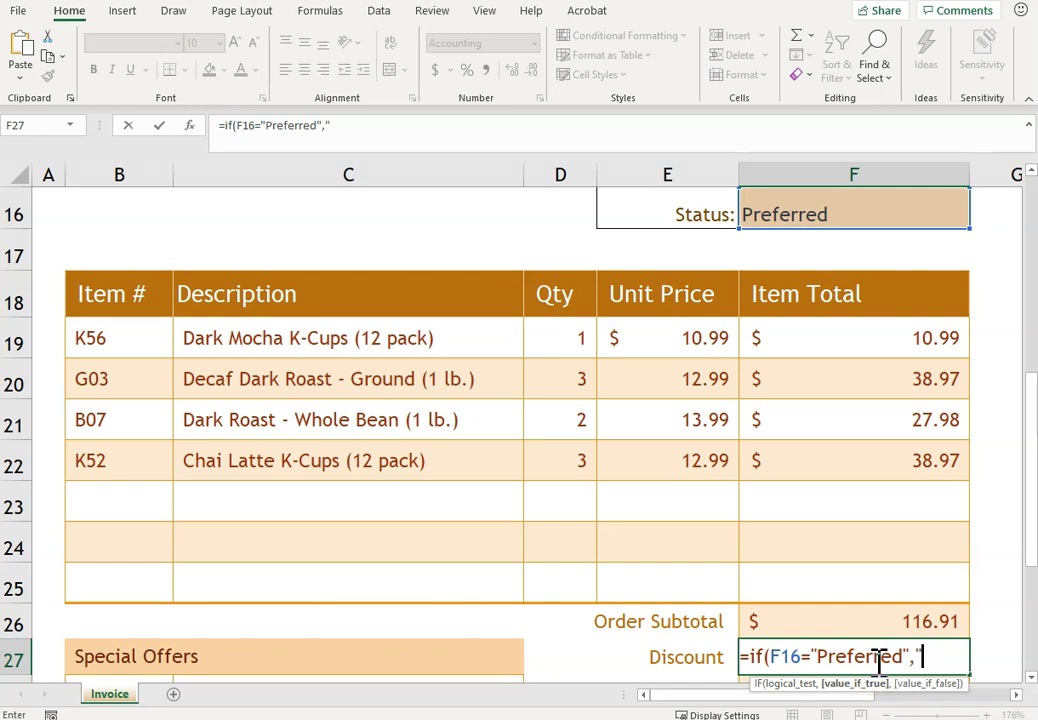
{"action": "scroll", "coordinate": [1017, 679], "scroll_direction": "down", "scroll_amount": 3}
- Complete it as =IF(F16="Preferred",B29,0) and format F27 as a percentage, showing 10%
{"action": "key", "text": "BackSpace"}
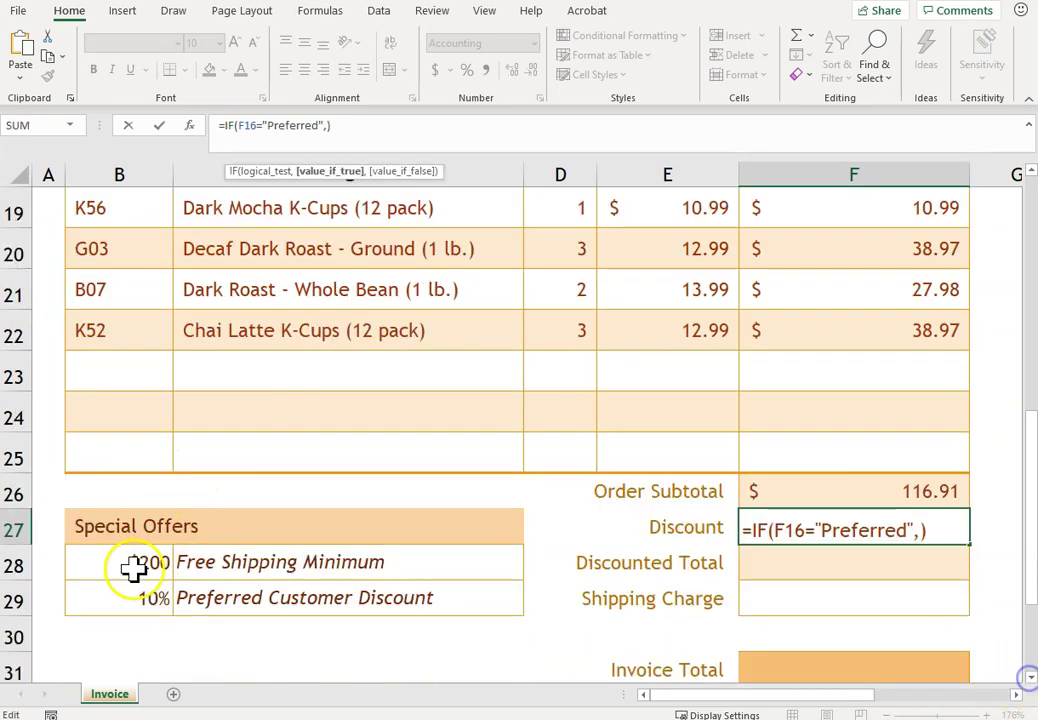
{"action": "left_click", "coordinate": [122, 597]}
{"action": "type", "text": ","}
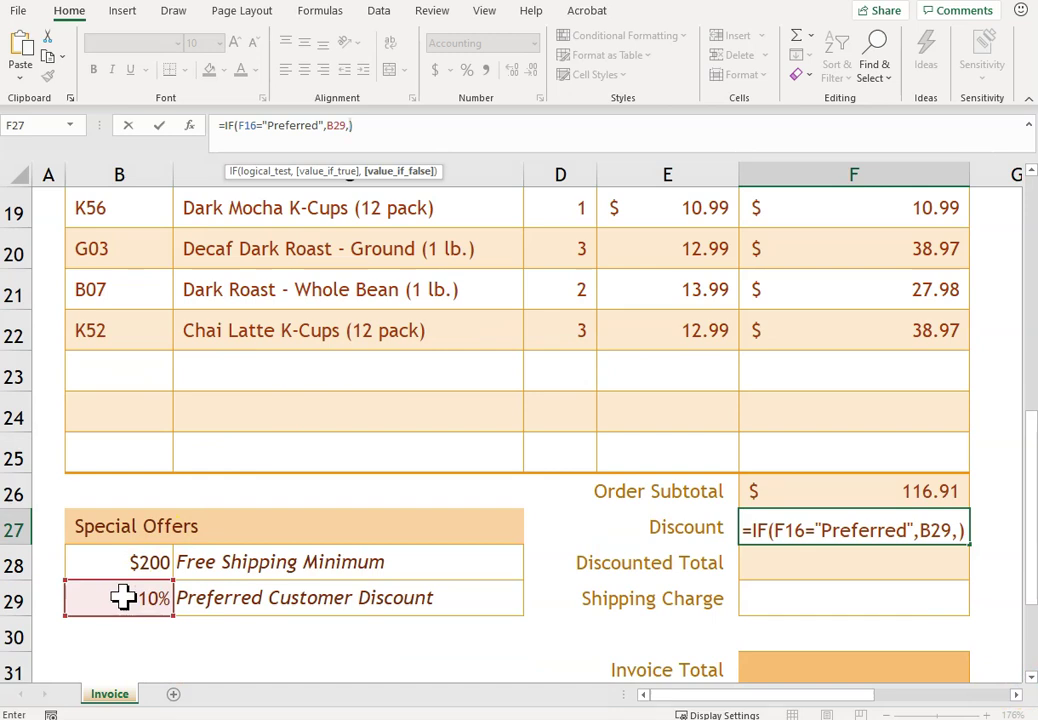
{"action": "type", "text": "o"}
{"action": "left_click", "coordinate": [371, 127]}
{"action": "key", "text": "BackSpace"}
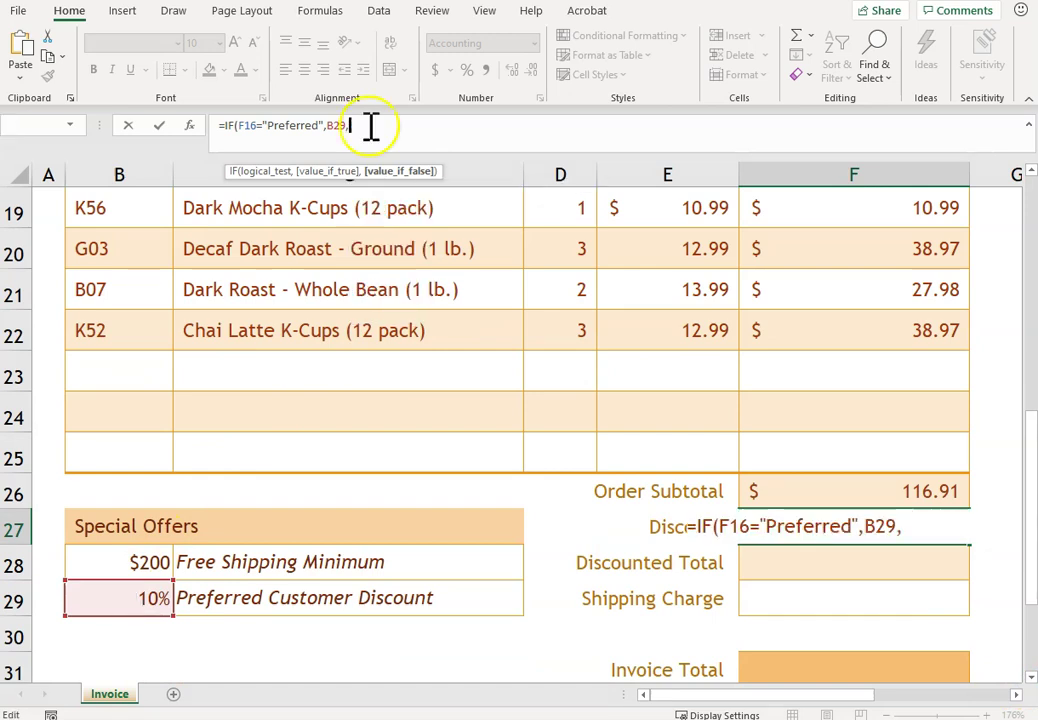
{"action": "type", "text": "0"}
{"action": "key", "text": "ctrl+Return"}
{"action": "left_click", "coordinate": [466, 70]}
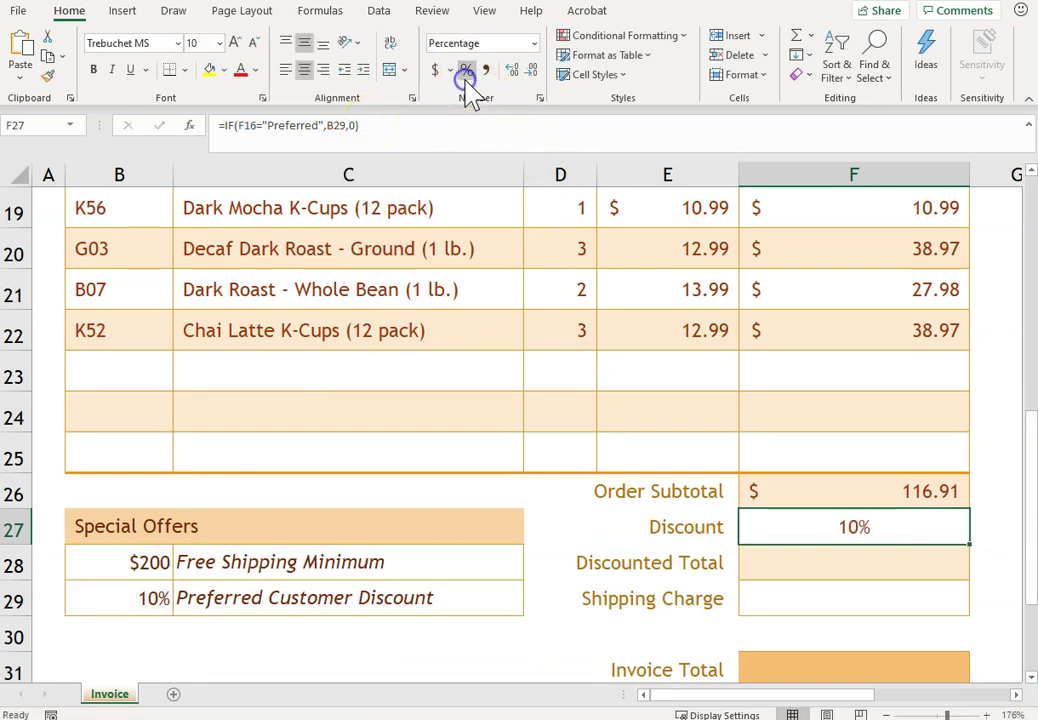
{"action": "left_click", "coordinate": [901, 563]}
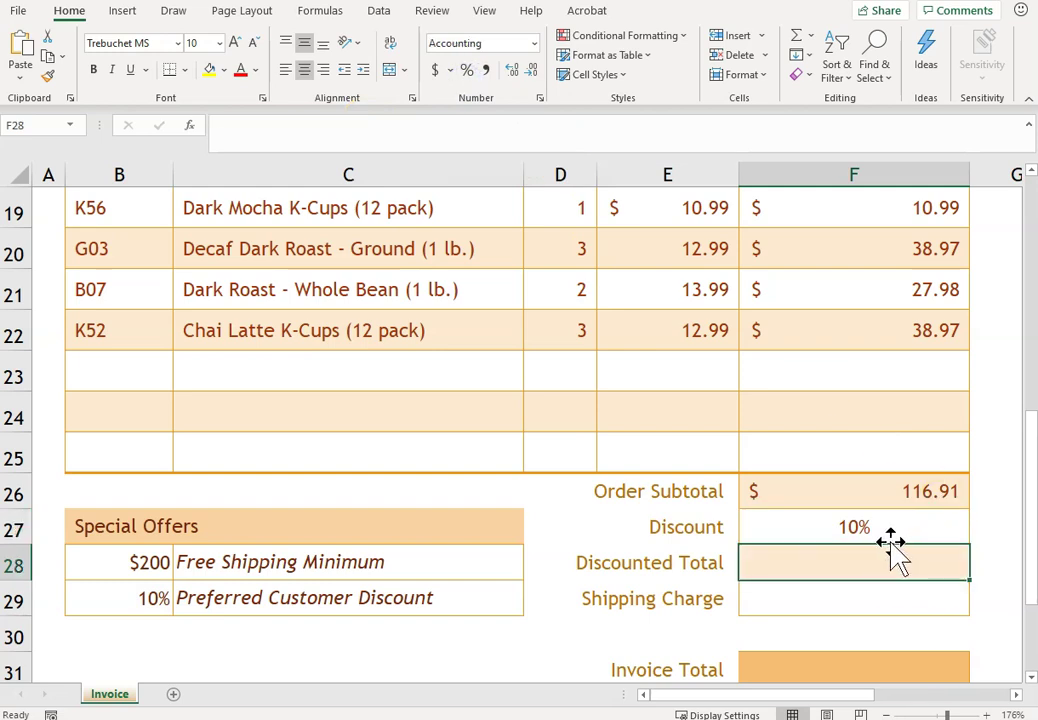
- Enter =F26-F27*F26 in F28 for a discounted total of 105.22
{"action": "type", "text": "="}
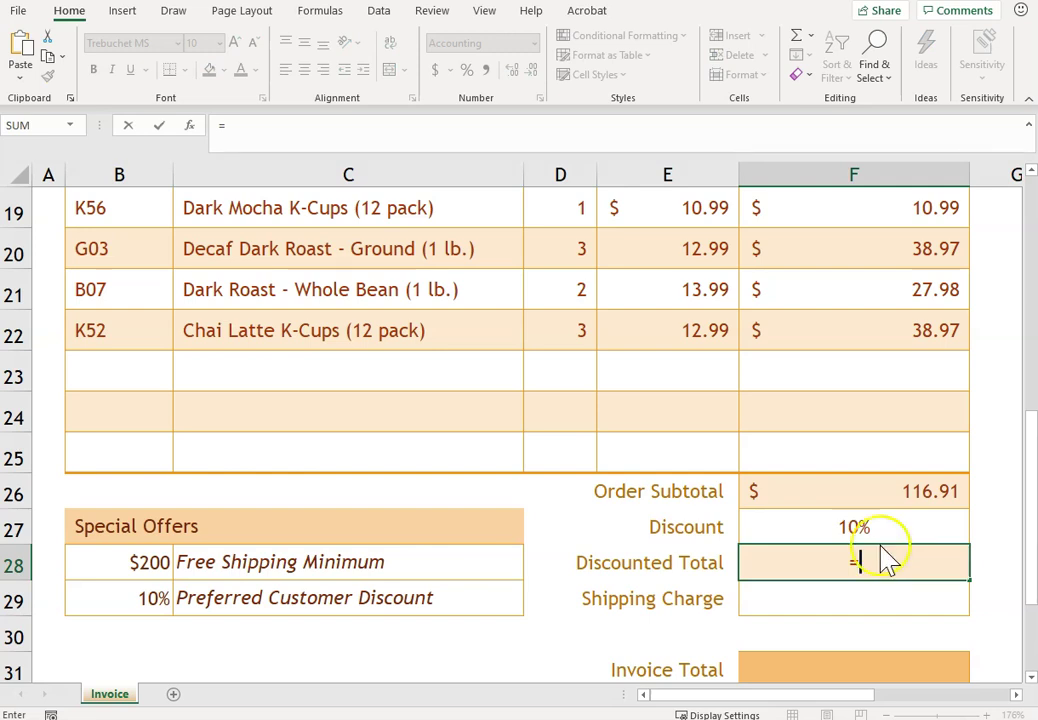
{"action": "left_click", "coordinate": [860, 498]}
{"action": "type", "text": "-"}
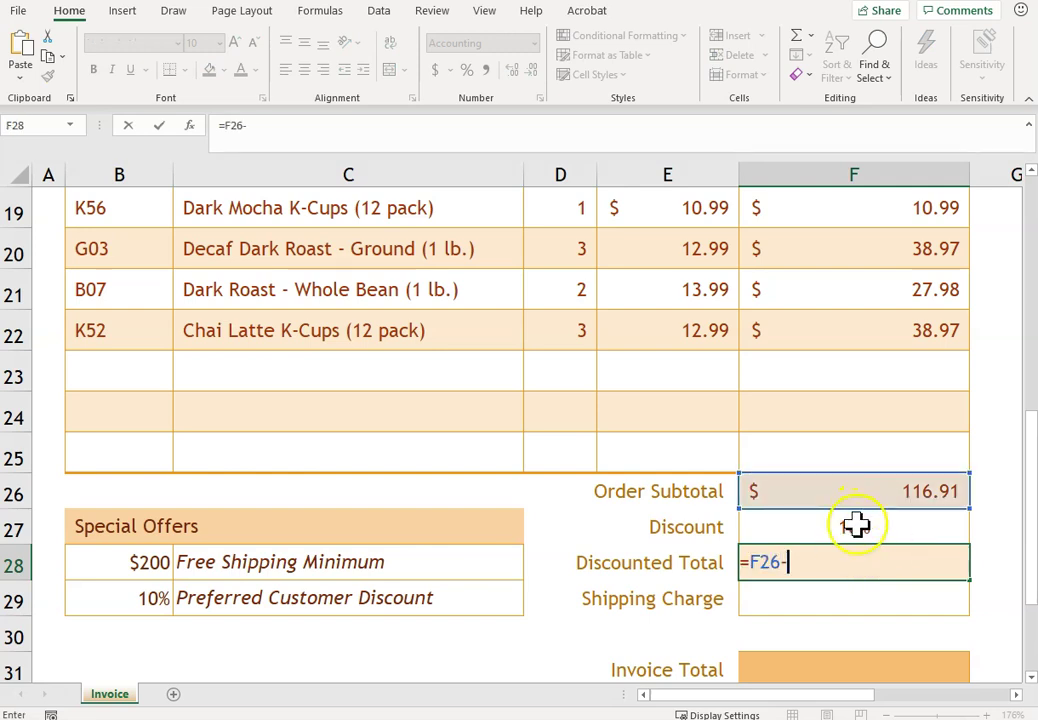
{"action": "left_click", "coordinate": [856, 525]}
{"action": "type", "text": "*"}
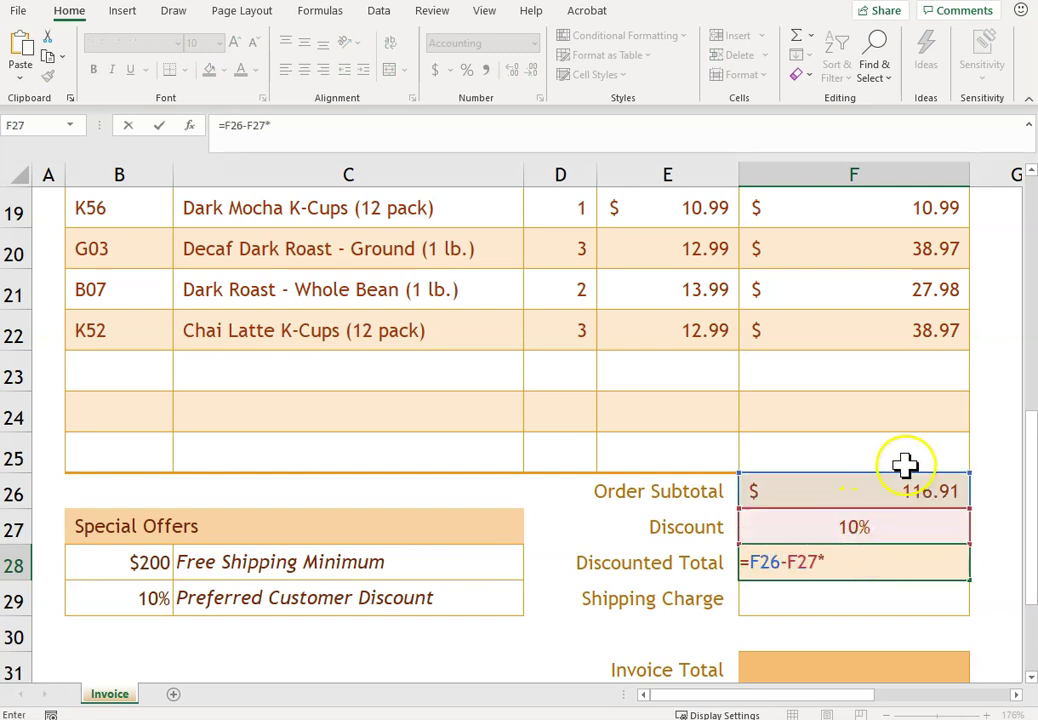
{"action": "left_click", "coordinate": [885, 493]}
{"action": "key", "text": "Return"}
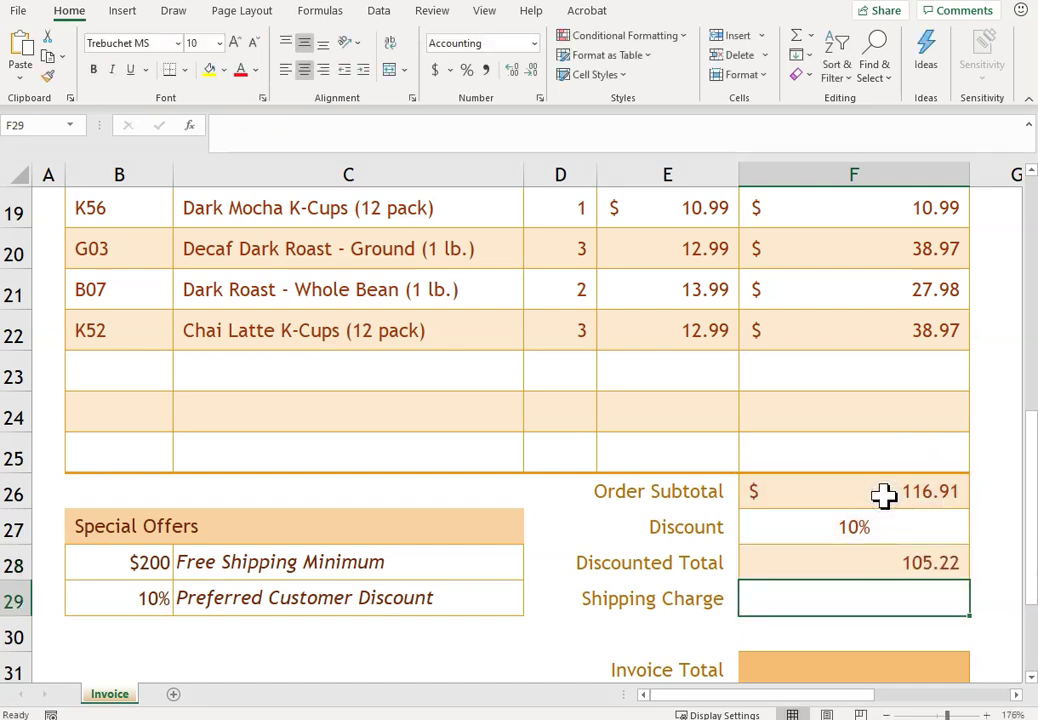
- Enter =IF(F28>=B28,0,.05*F28) in F29, giving a 5.26 shipping charge
{"action": "type", "text": "=if"}
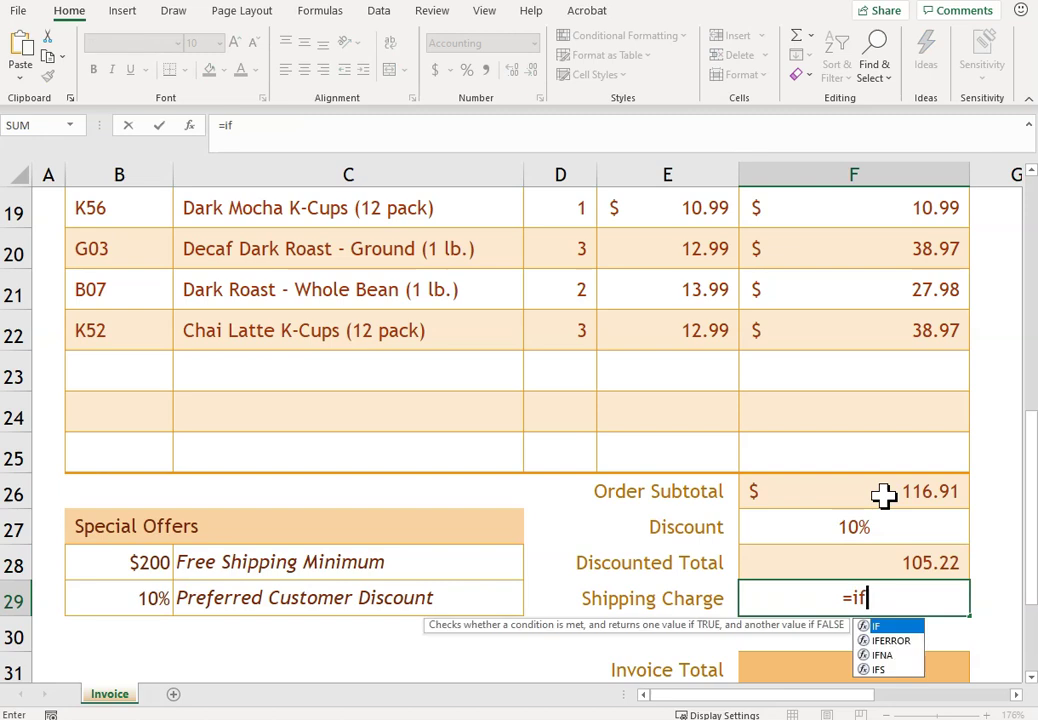
{"action": "type", "text": "("}
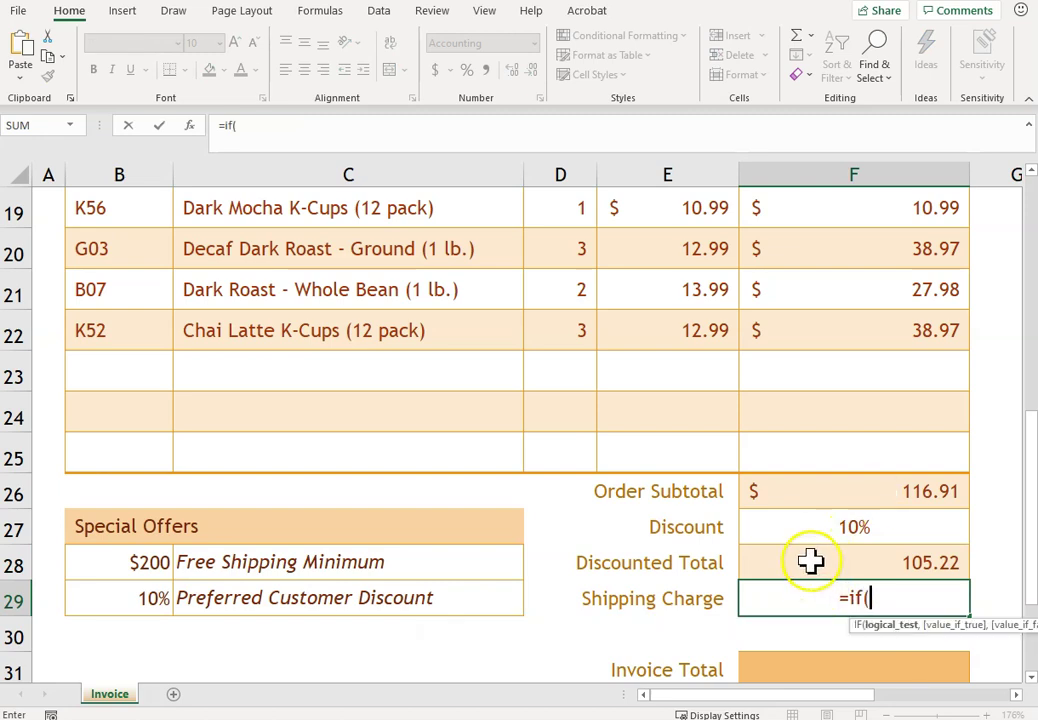
{"action": "left_click", "coordinate": [811, 561]}
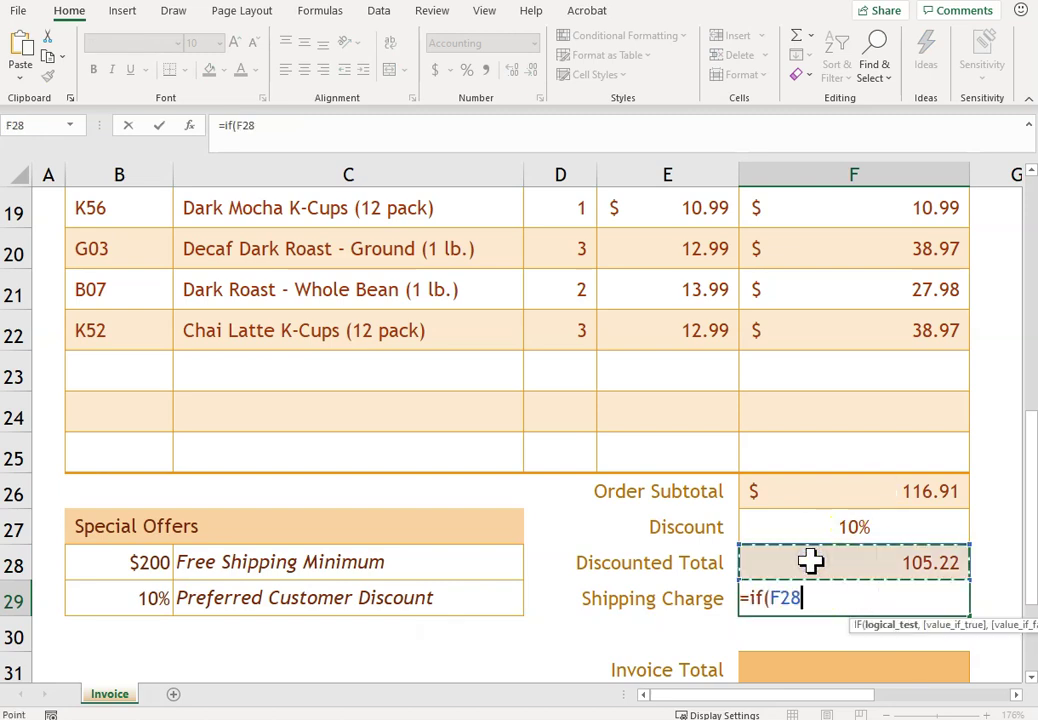
{"action": "type", "text": ">"}
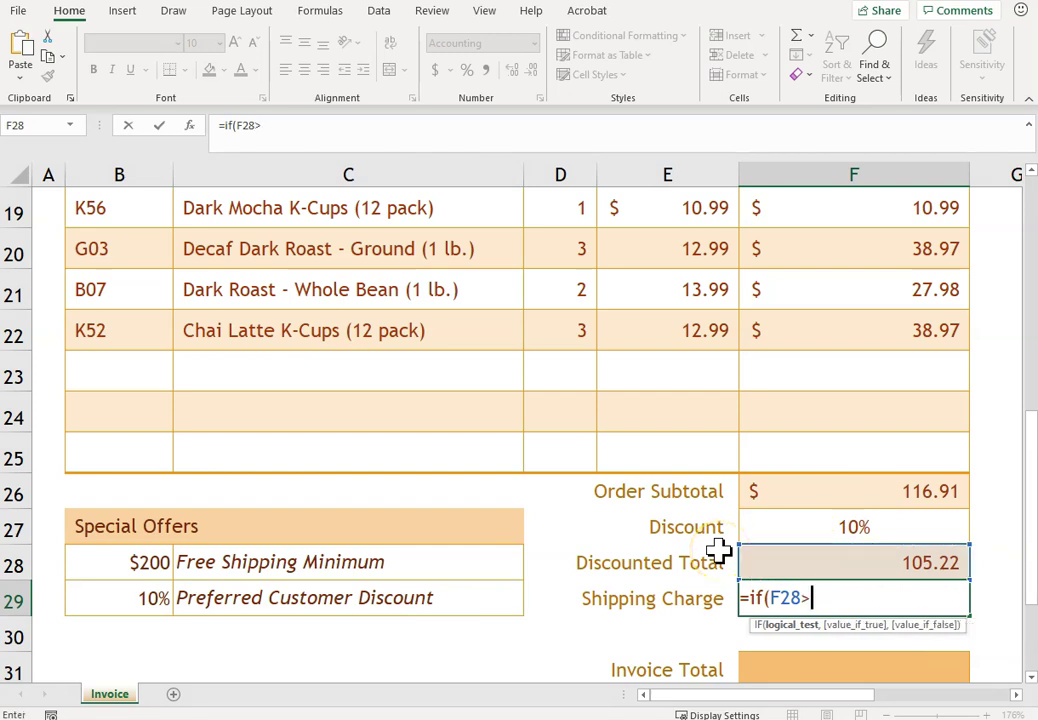
{"action": "left_click", "coordinate": [145, 565]}
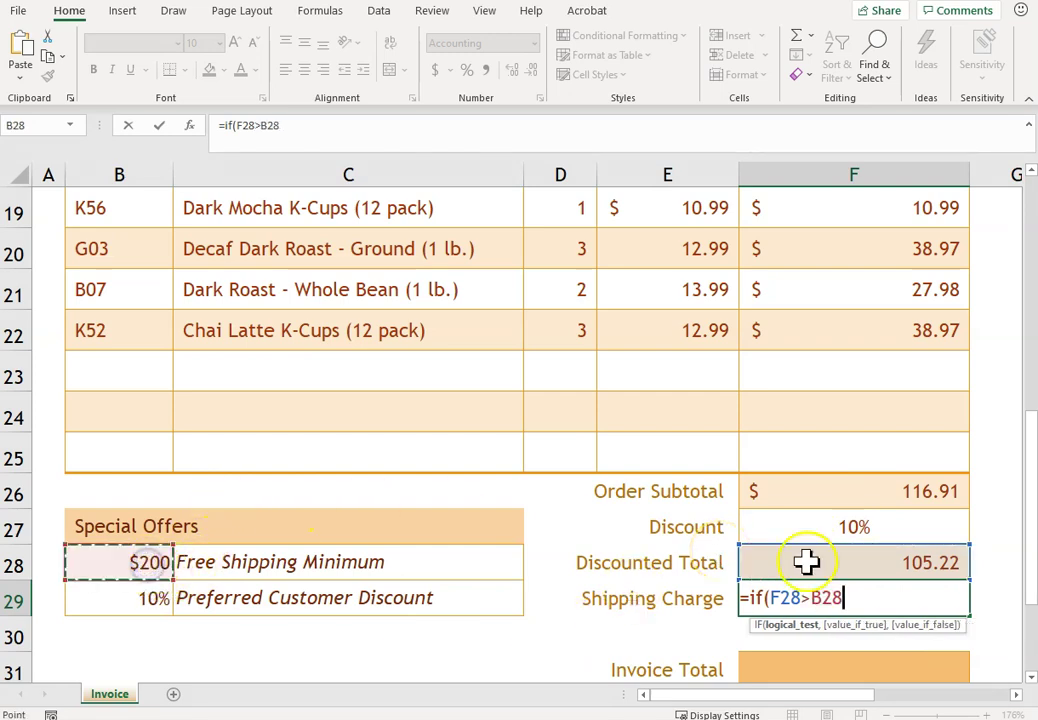
{"action": "left_click", "coordinate": [812, 598]}
{"action": "type", "text": "="}
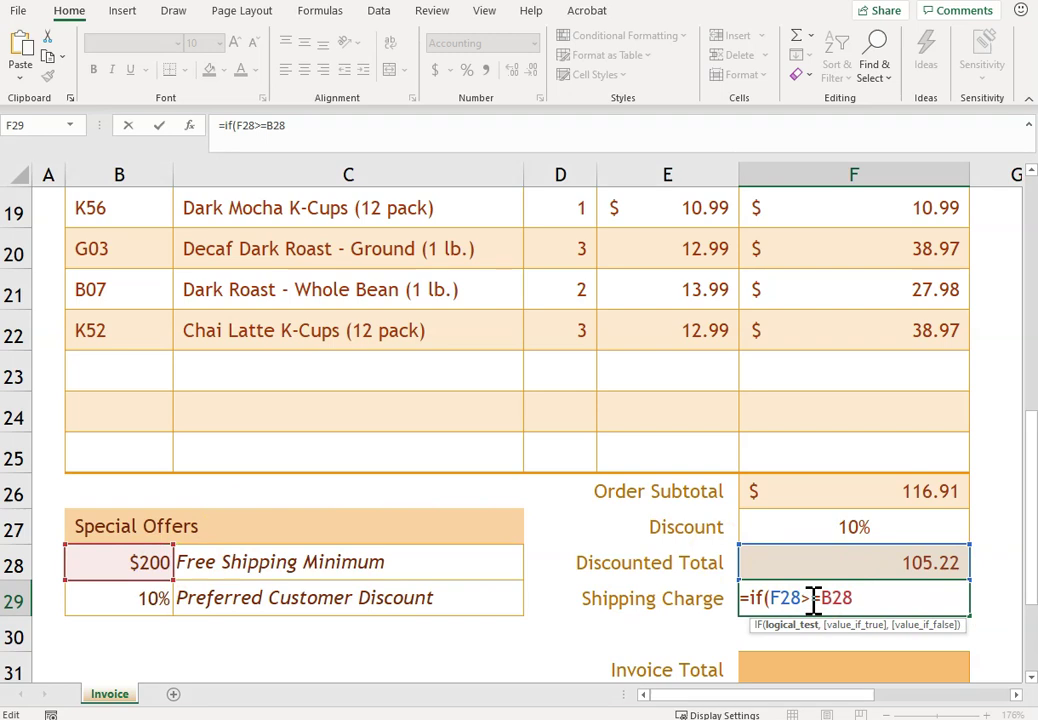
{"action": "left_click", "coordinate": [899, 598]}
{"action": "type", "text": ","}
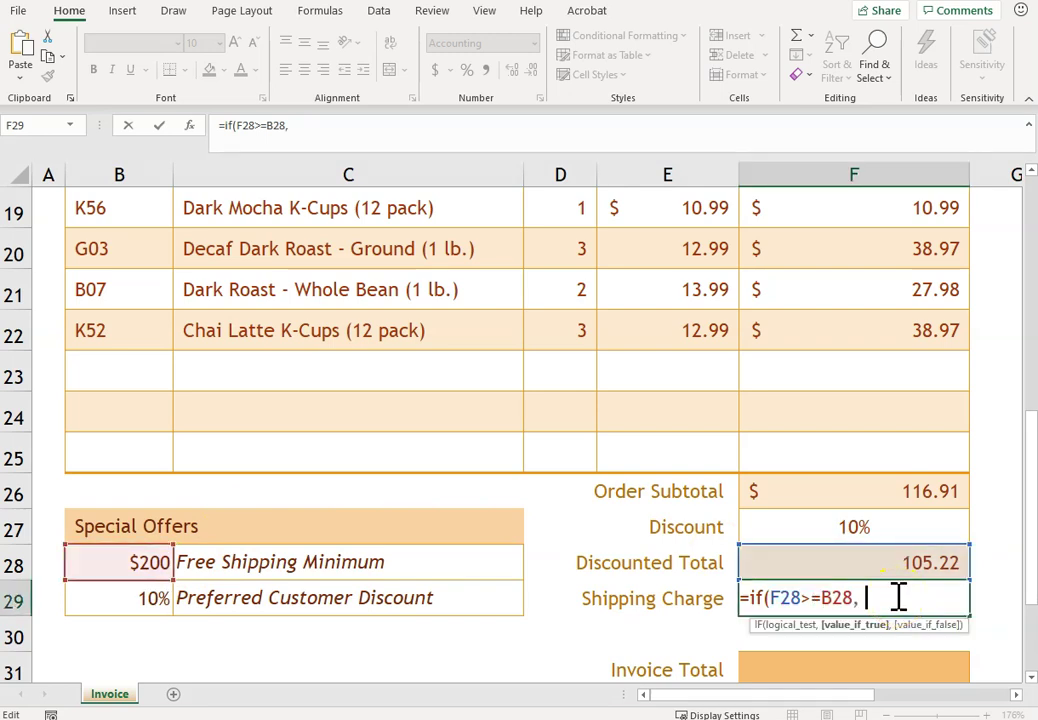
{"action": "type", "text": " 0,"}
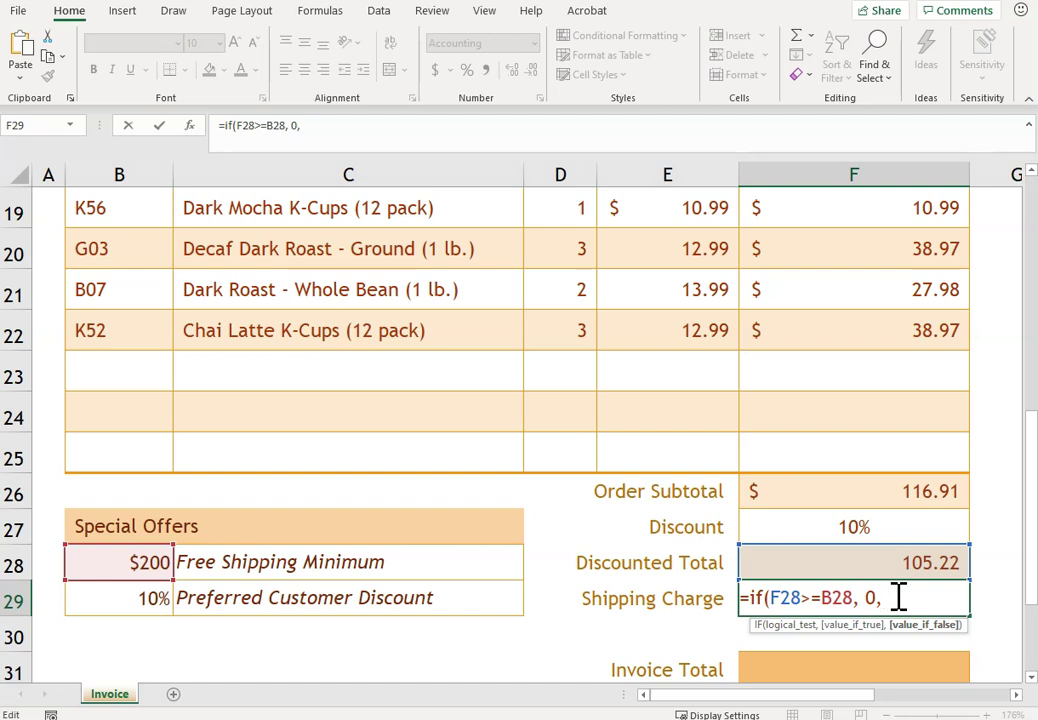
{"action": "type", "text": ".05*"}
{"action": "left_click", "coordinate": [853, 562]}
{"action": "key", "text": "Return"}
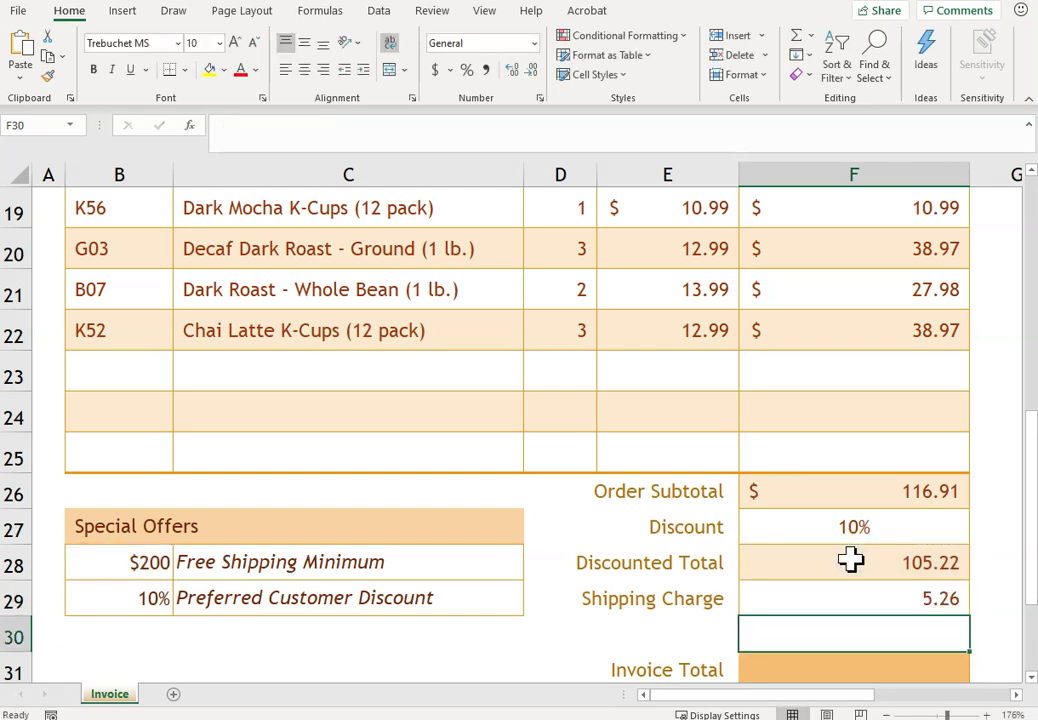
{"action": "key", "text": "Down"}
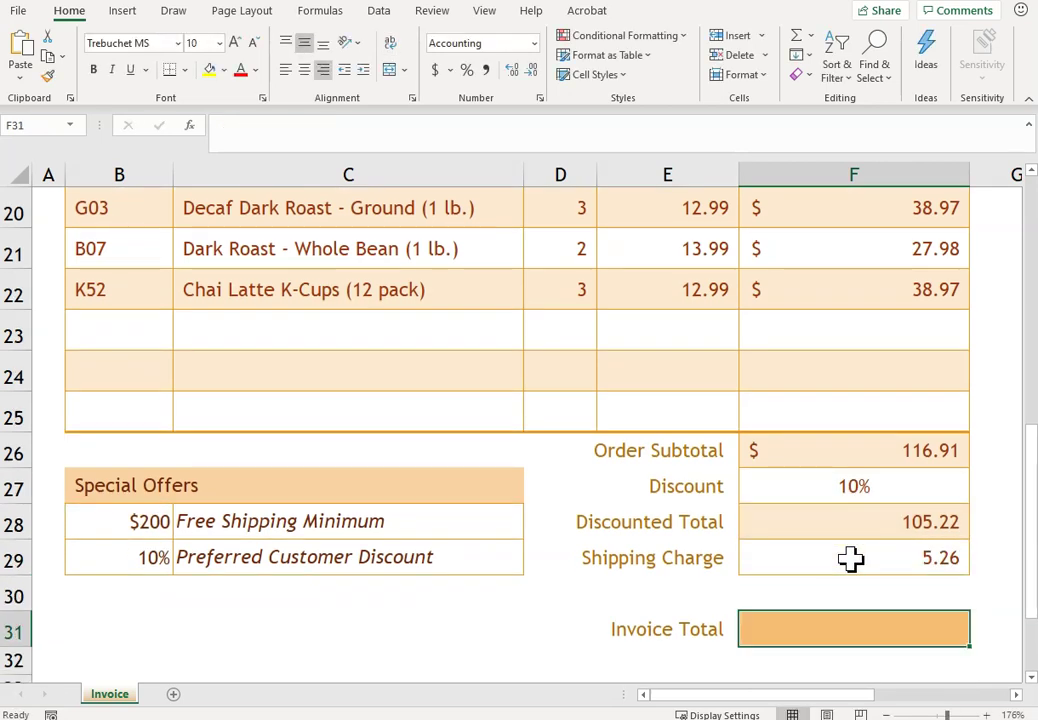
- Enter =F28+F29 in F31 for an invoice total of $110.48
{"action": "type", "text": "="}
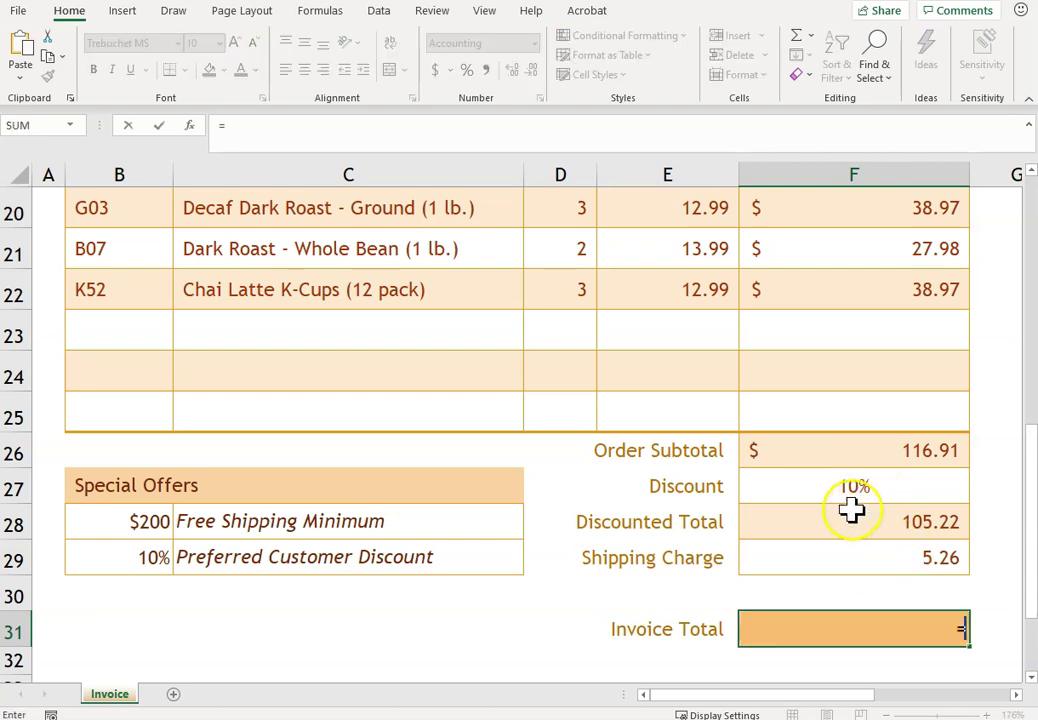
{"action": "left_click", "coordinate": [840, 521]}
{"action": "type", "text": "+"}
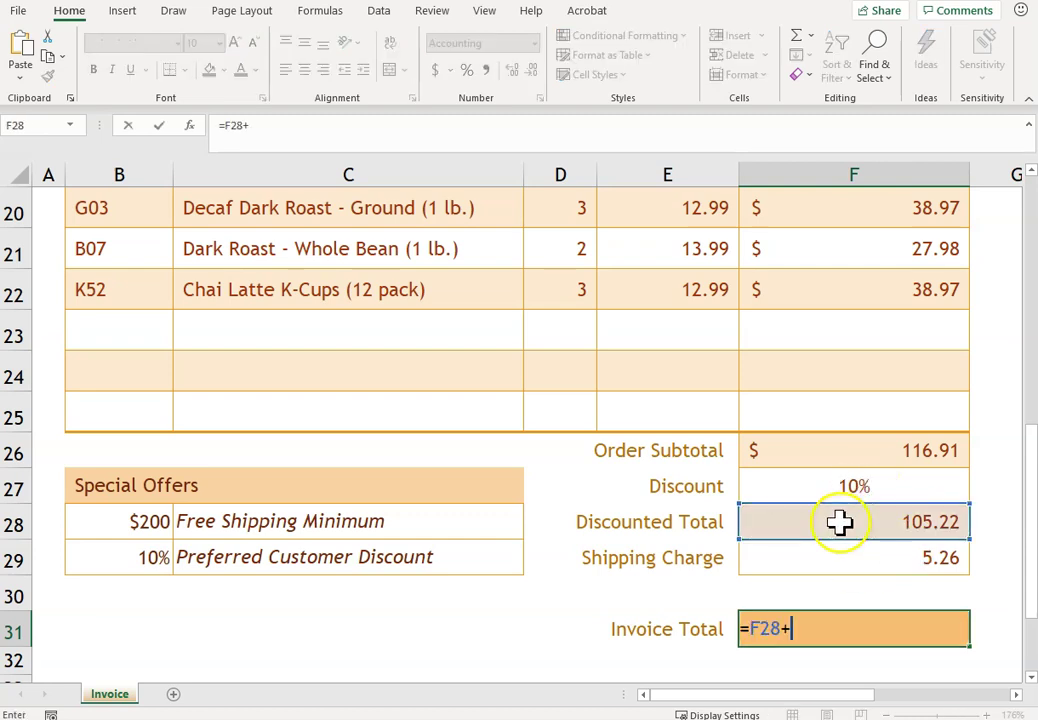
{"action": "left_click", "coordinate": [828, 557]}
{"action": "key", "text": "Return"}
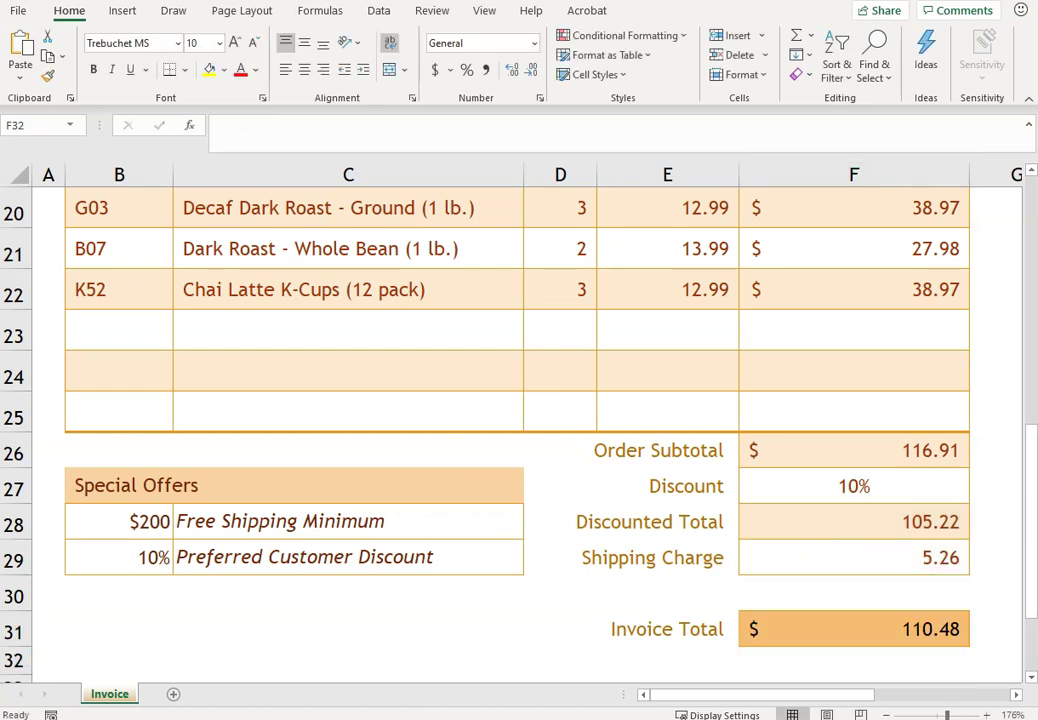
- In Page Setup, change the invoice's print scaling to Fit to 1 page wide
{"action": "left_click", "coordinate": [245, 12]}
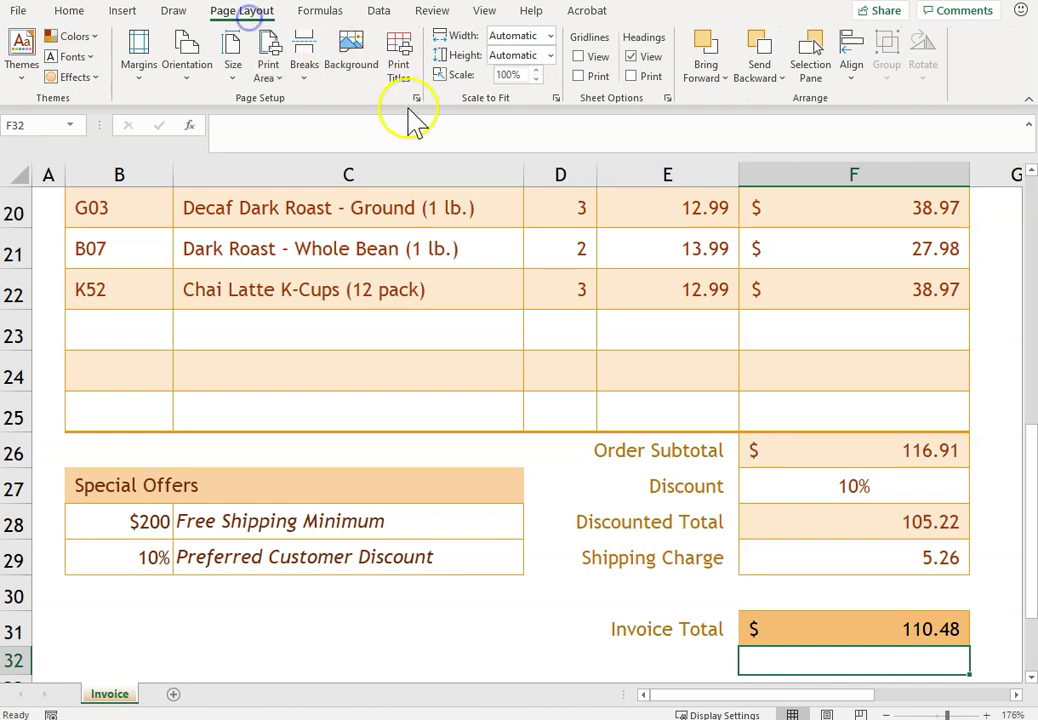
{"action": "left_click", "coordinate": [555, 98]}
{"action": "left_click", "coordinate": [442, 496]}
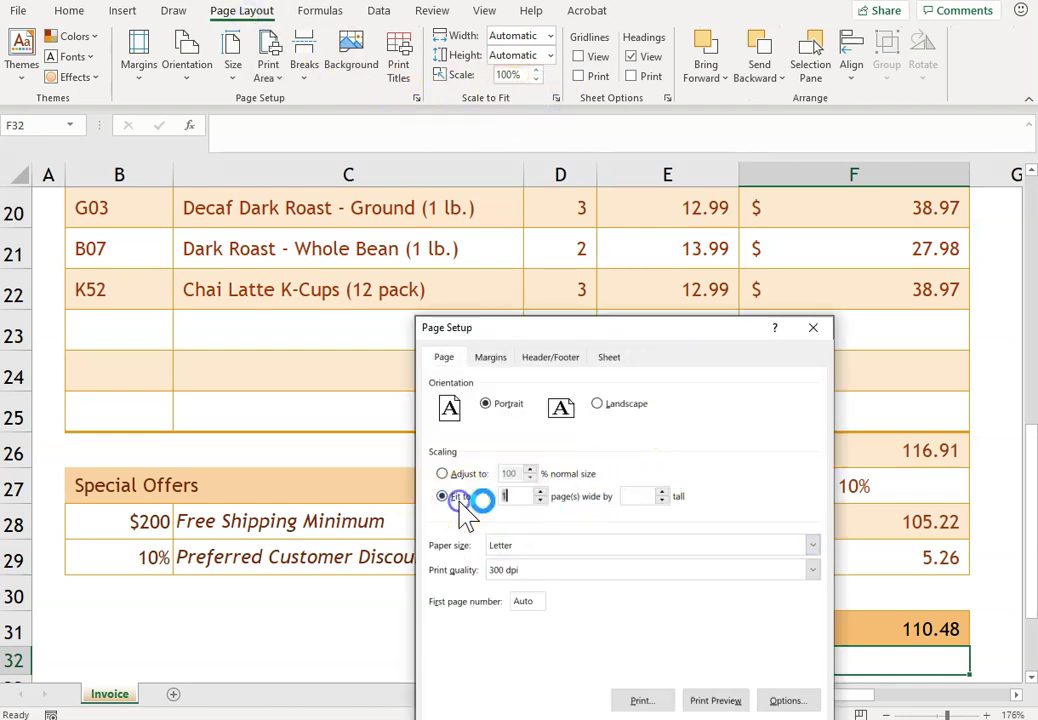